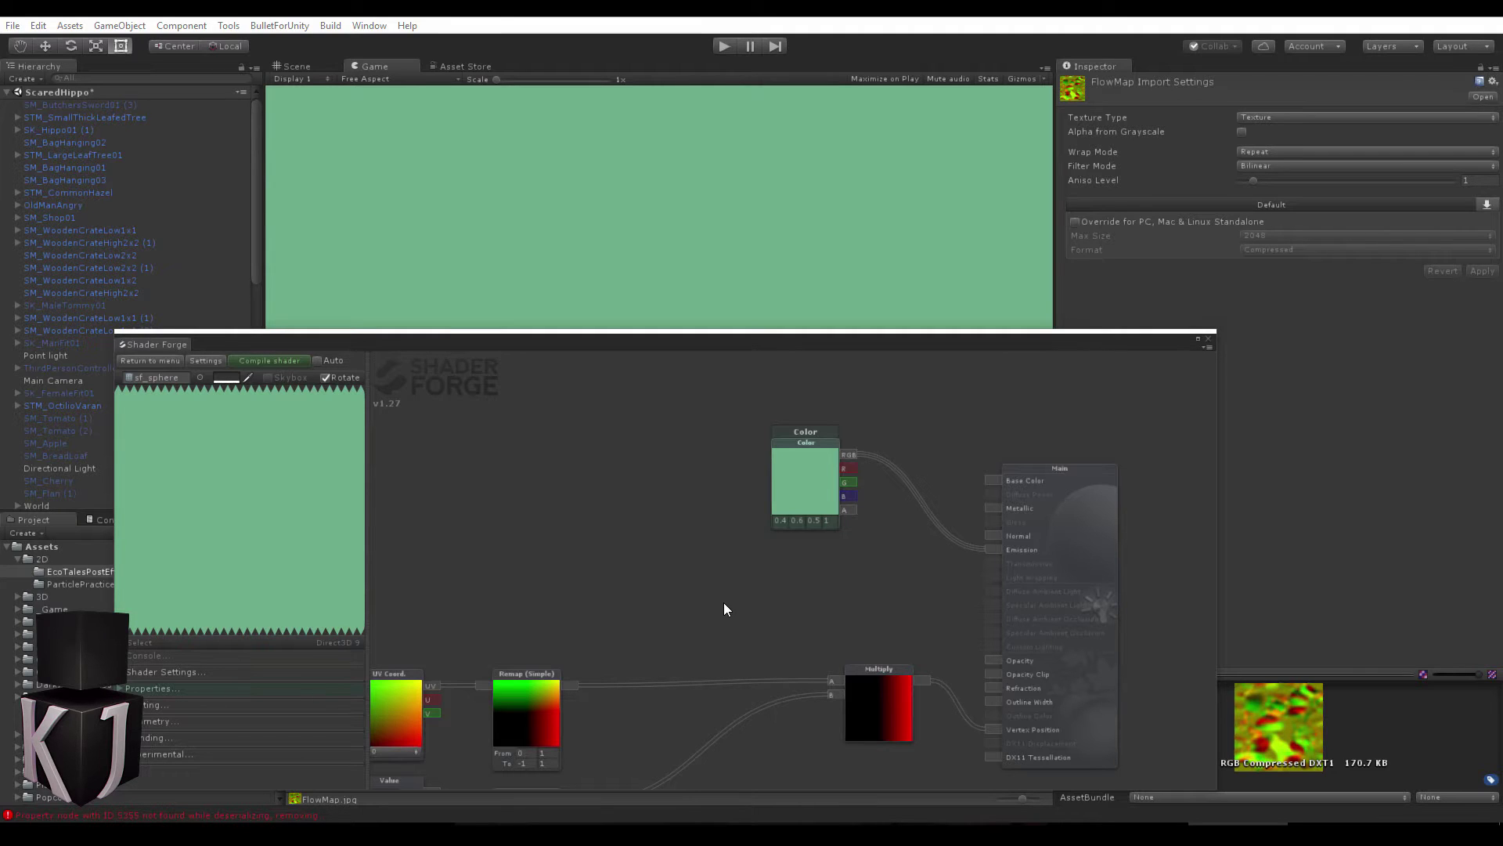
Add a Texture 2D node to the shader graph and name it MainTex.
drag(744, 349, 692, 377)
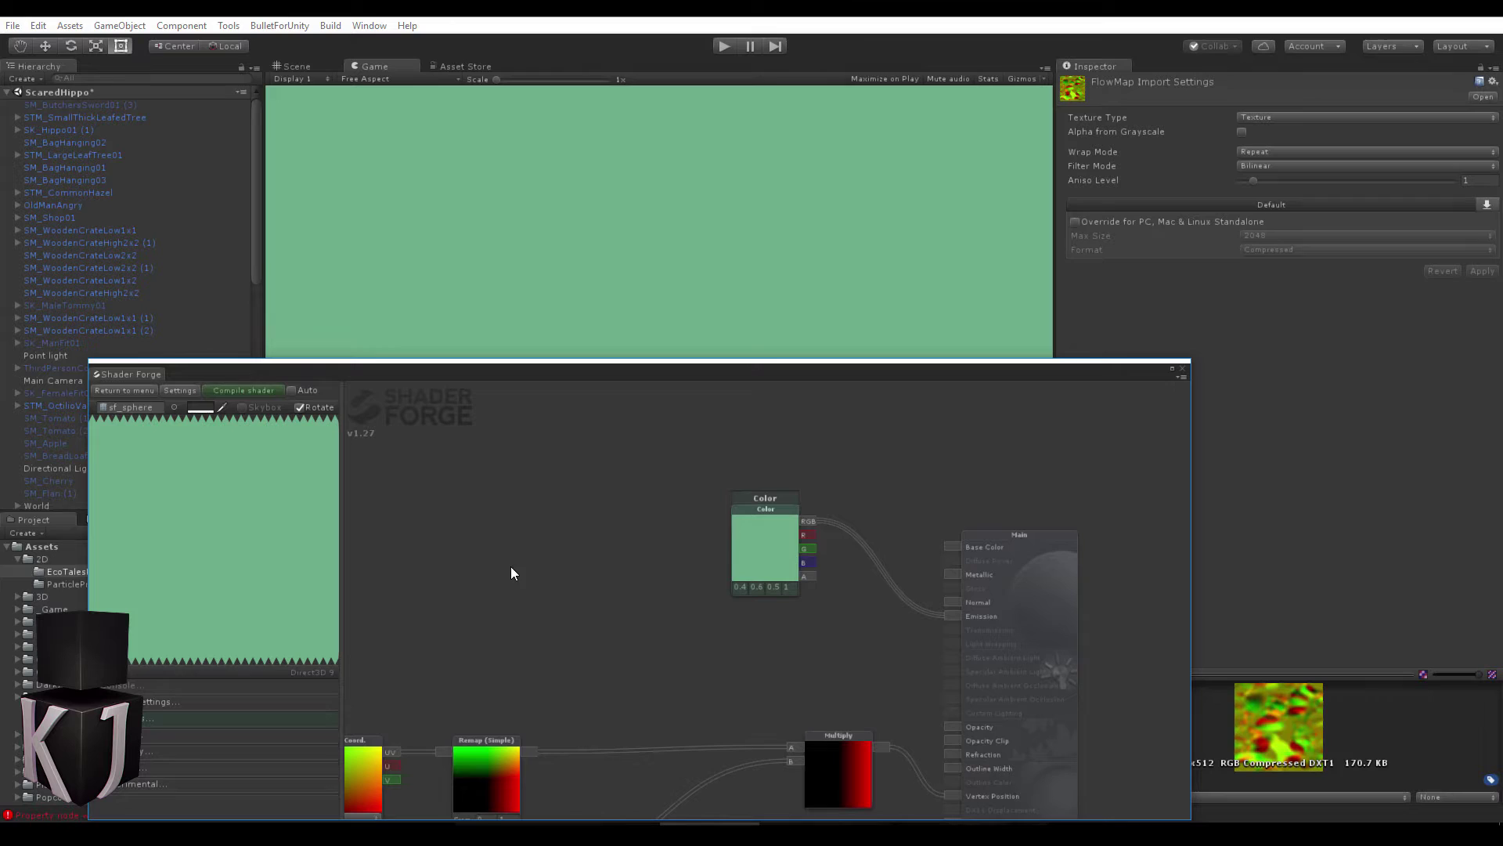
key(t)
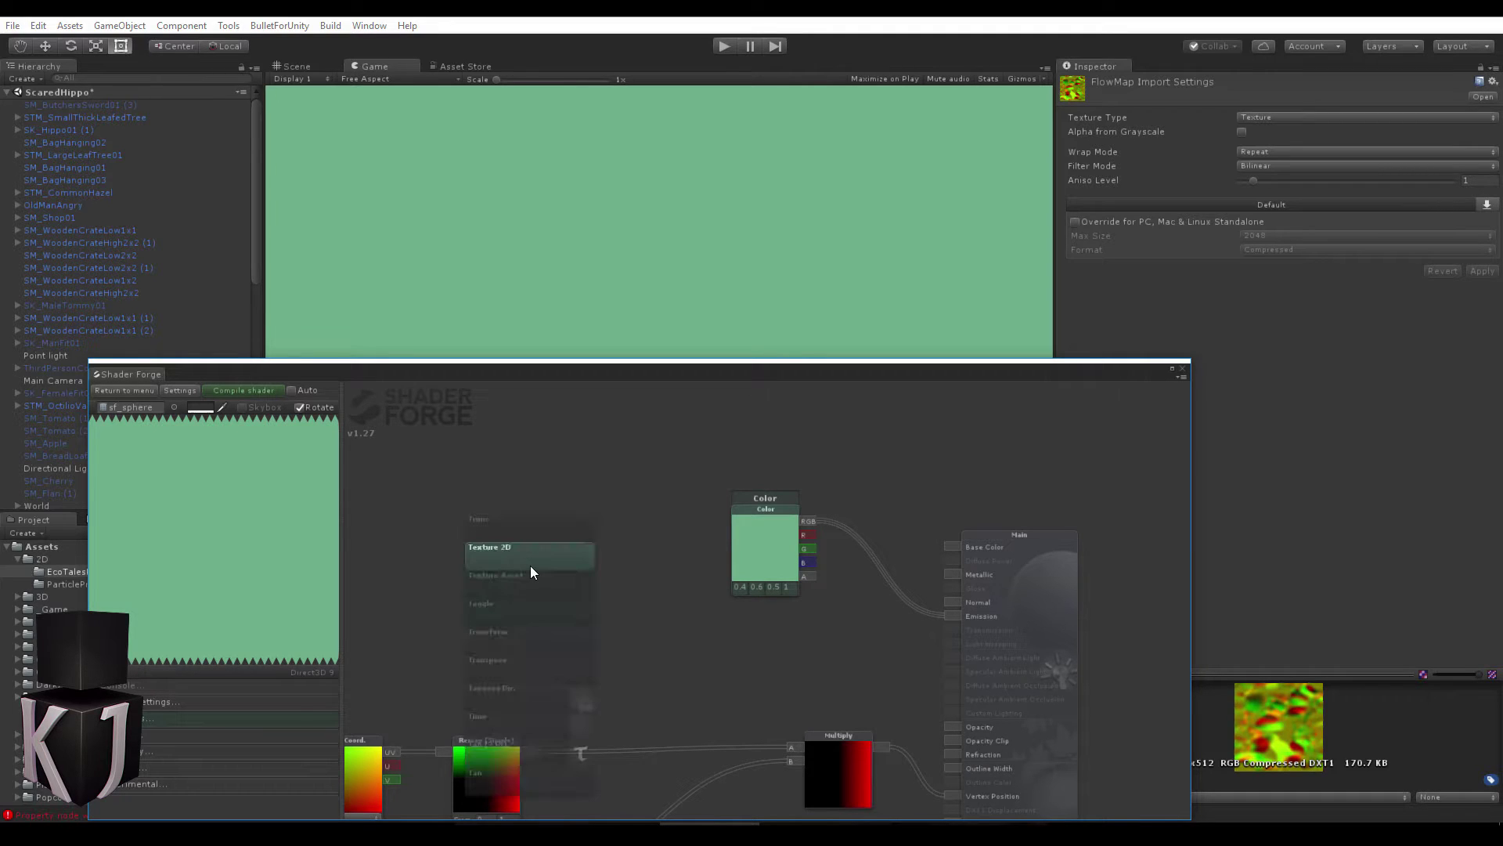
click(531, 566)
drag(552, 592, 615, 650)
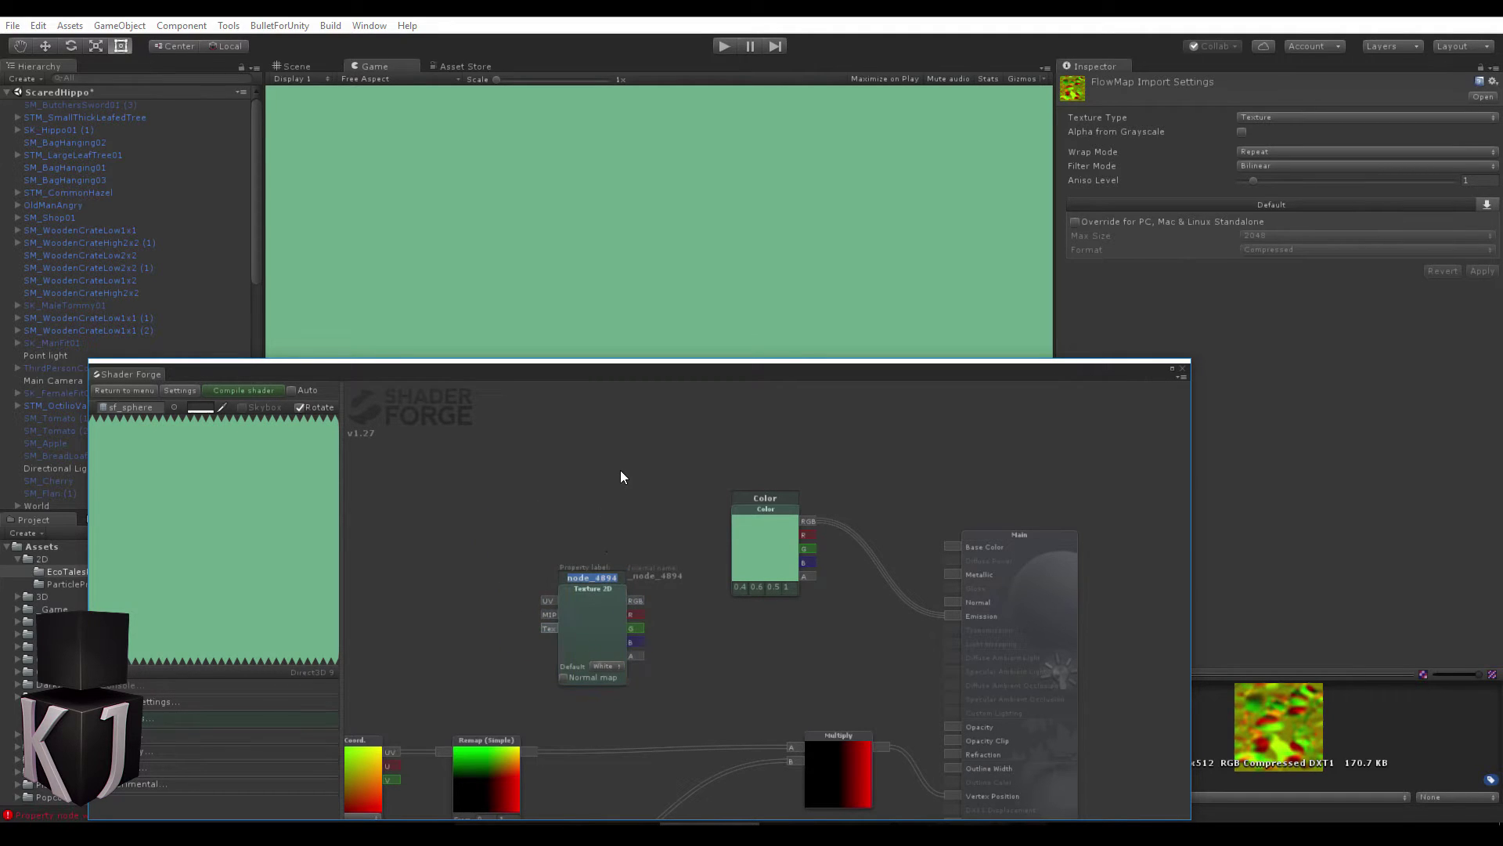
text(MainTex)
click(621, 476)
Connect MainTex's RGB output to Emission in place of the Color node and compile the shader.
drag(636, 600, 952, 617)
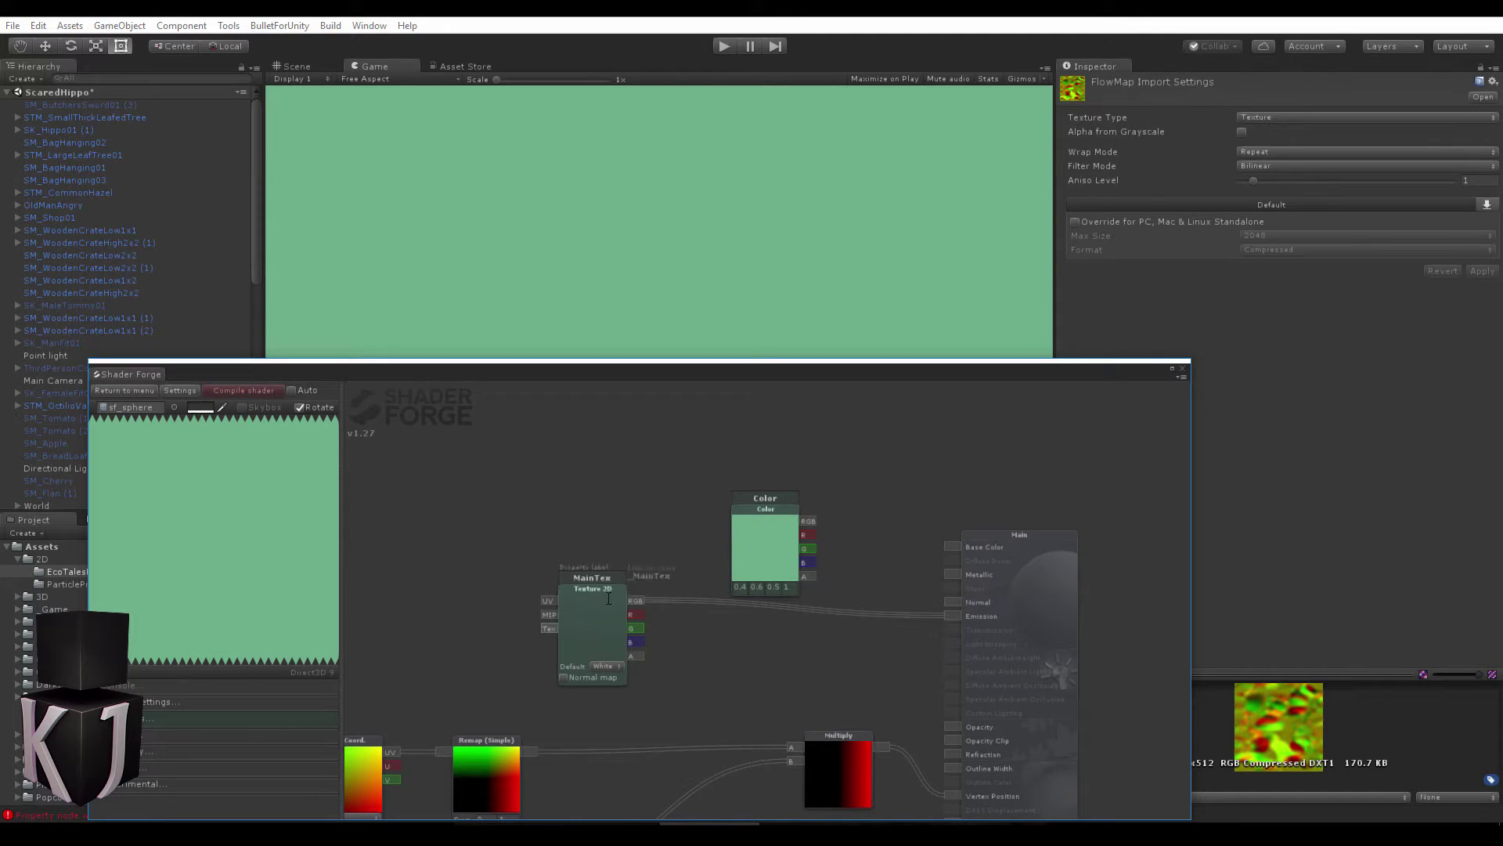
click(242, 390)
drag(454, 374, 470, 673)
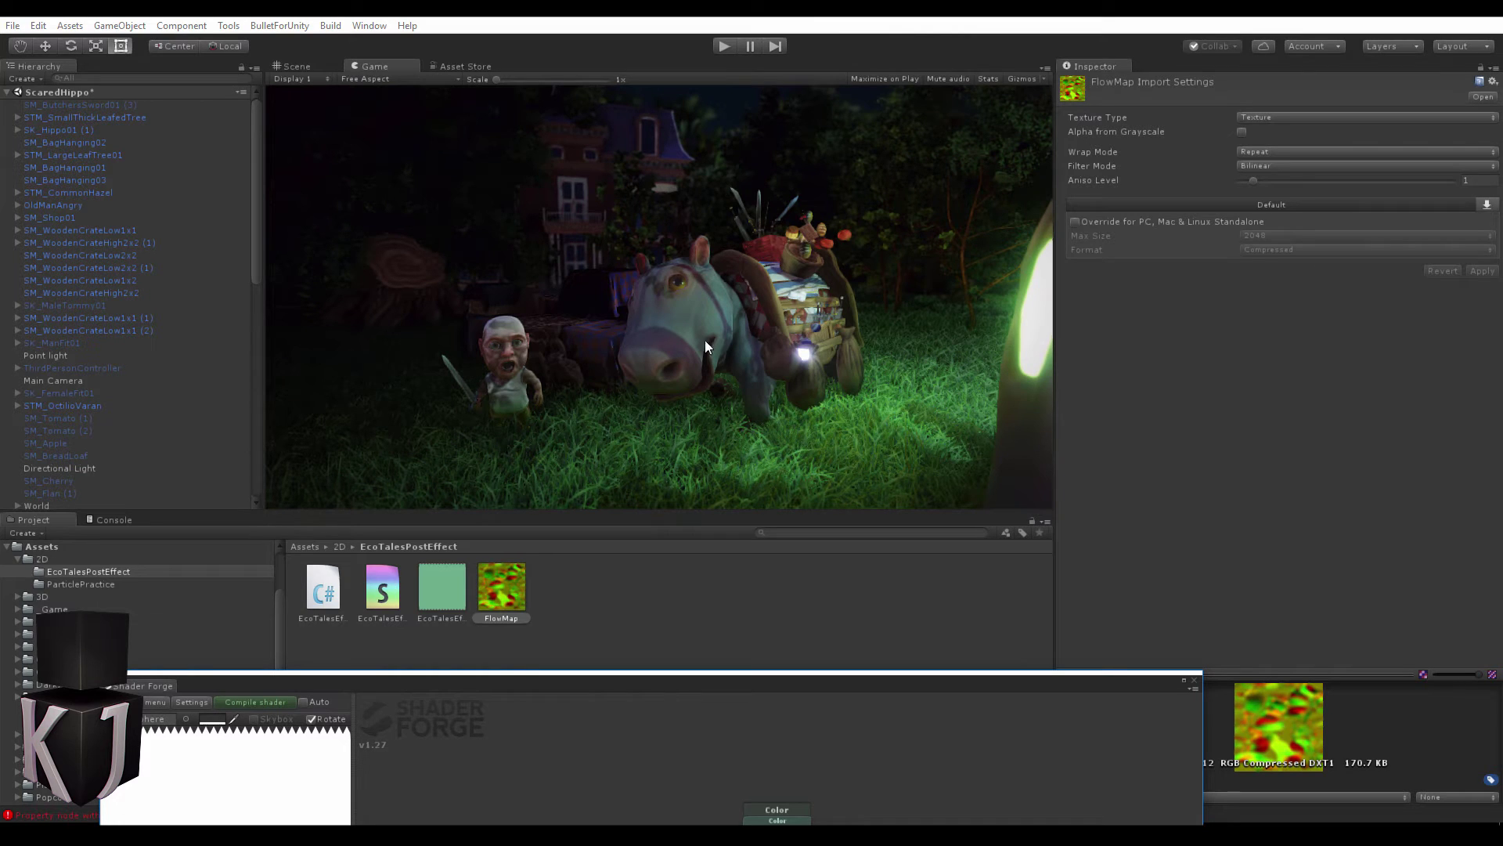
Examine the EcoTalesEffect script's OnRenderImage code and relate it to the MainTex node in the shader graph.
click(325, 592)
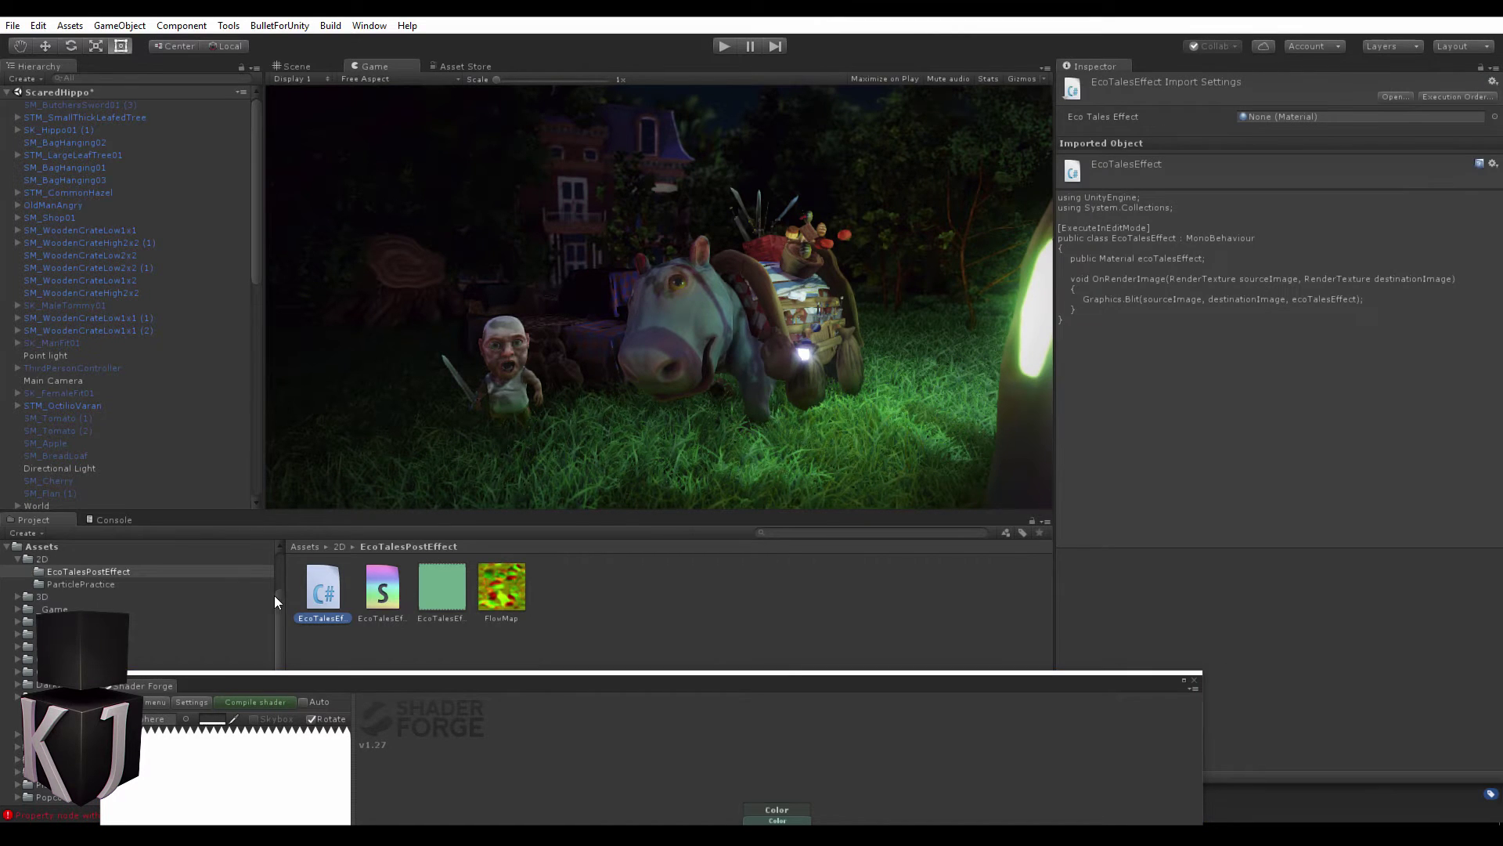
mouse_move(509, 684)
mouse_down()
mouse_move(517, 478)
mouse_move(502, 664)
mouse_up()
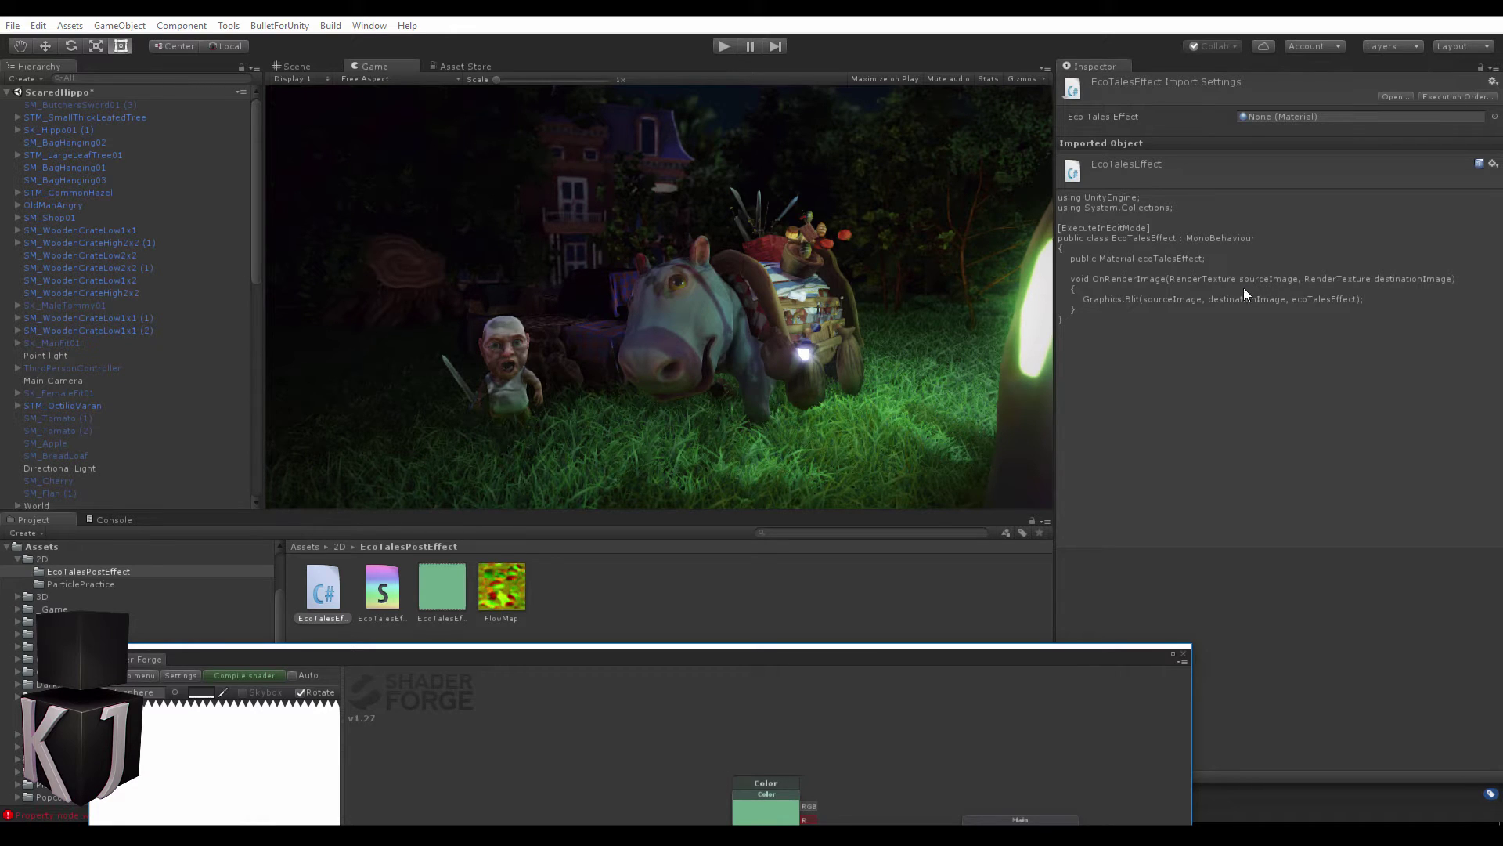
drag(812, 658, 700, 227)
click(488, 474)
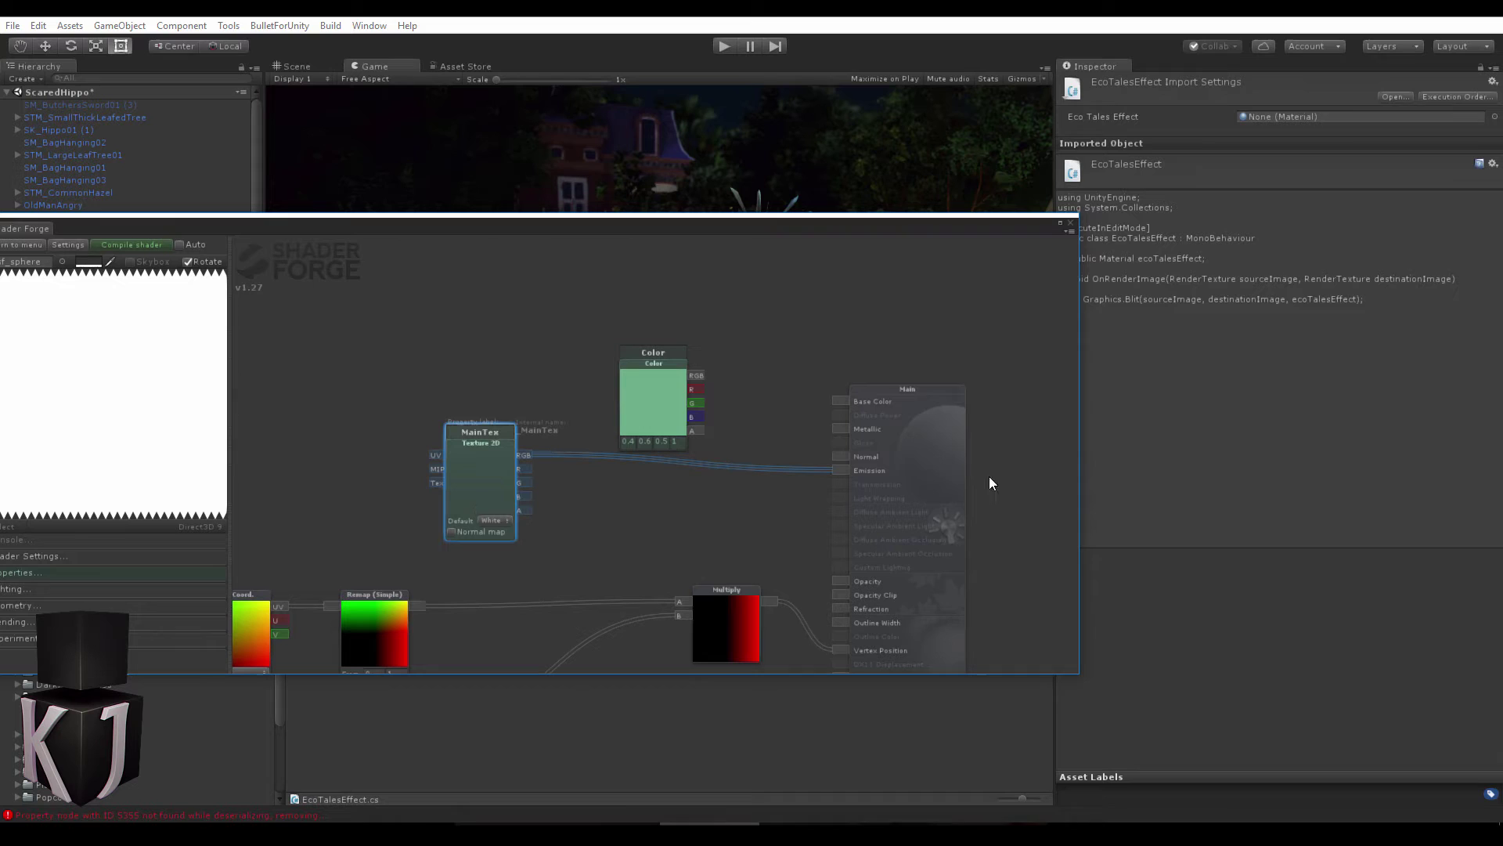
Place MainTex above the Color node and add a Multiply node fed by the RGB outputs of both.
drag(742, 218, 787, 340)
drag(705, 537, 623, 662)
drag(526, 610, 583, 476)
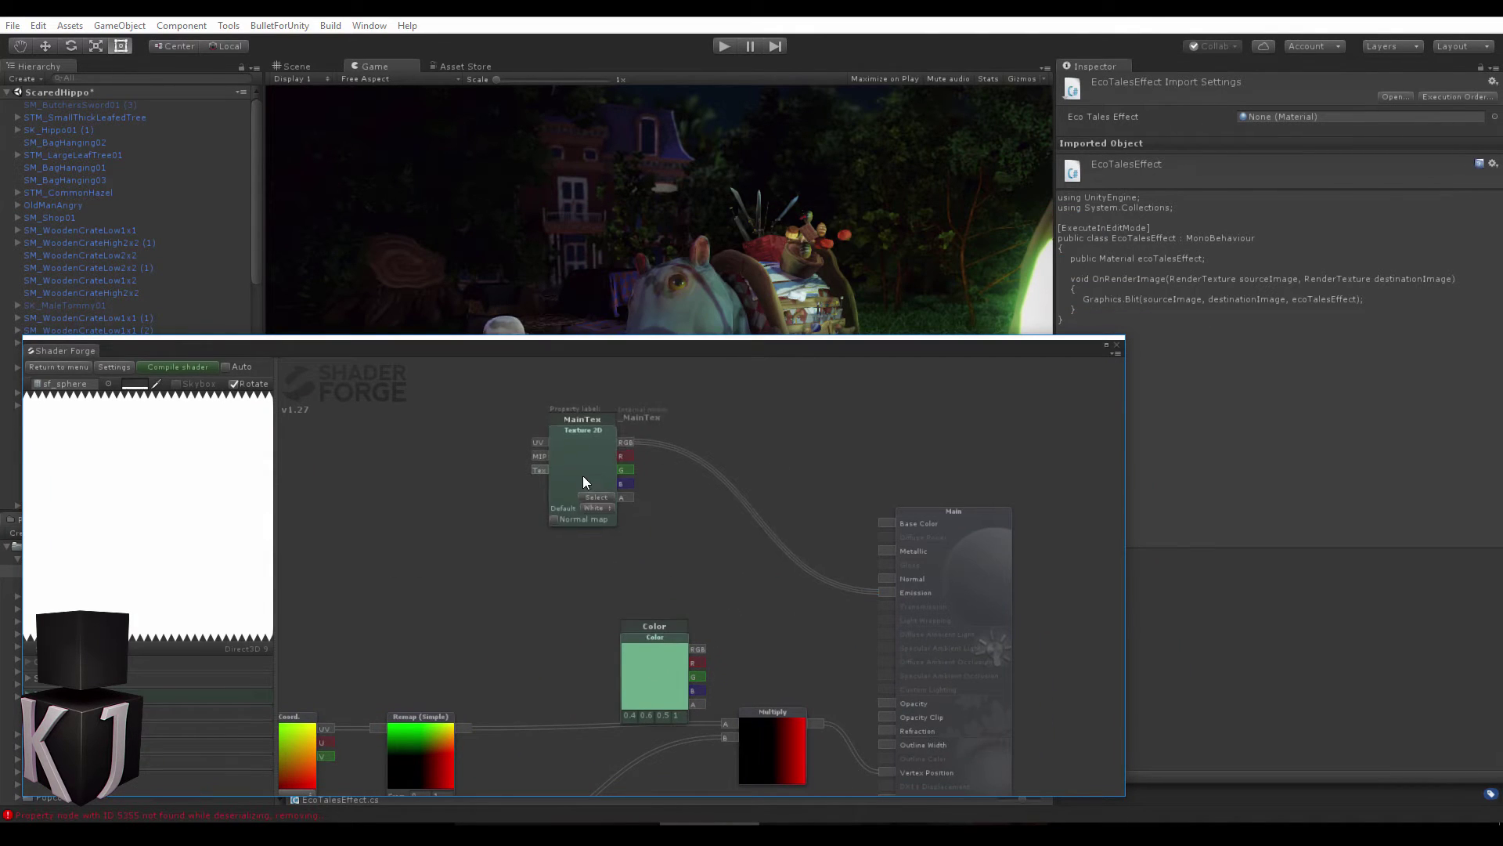
key(m)
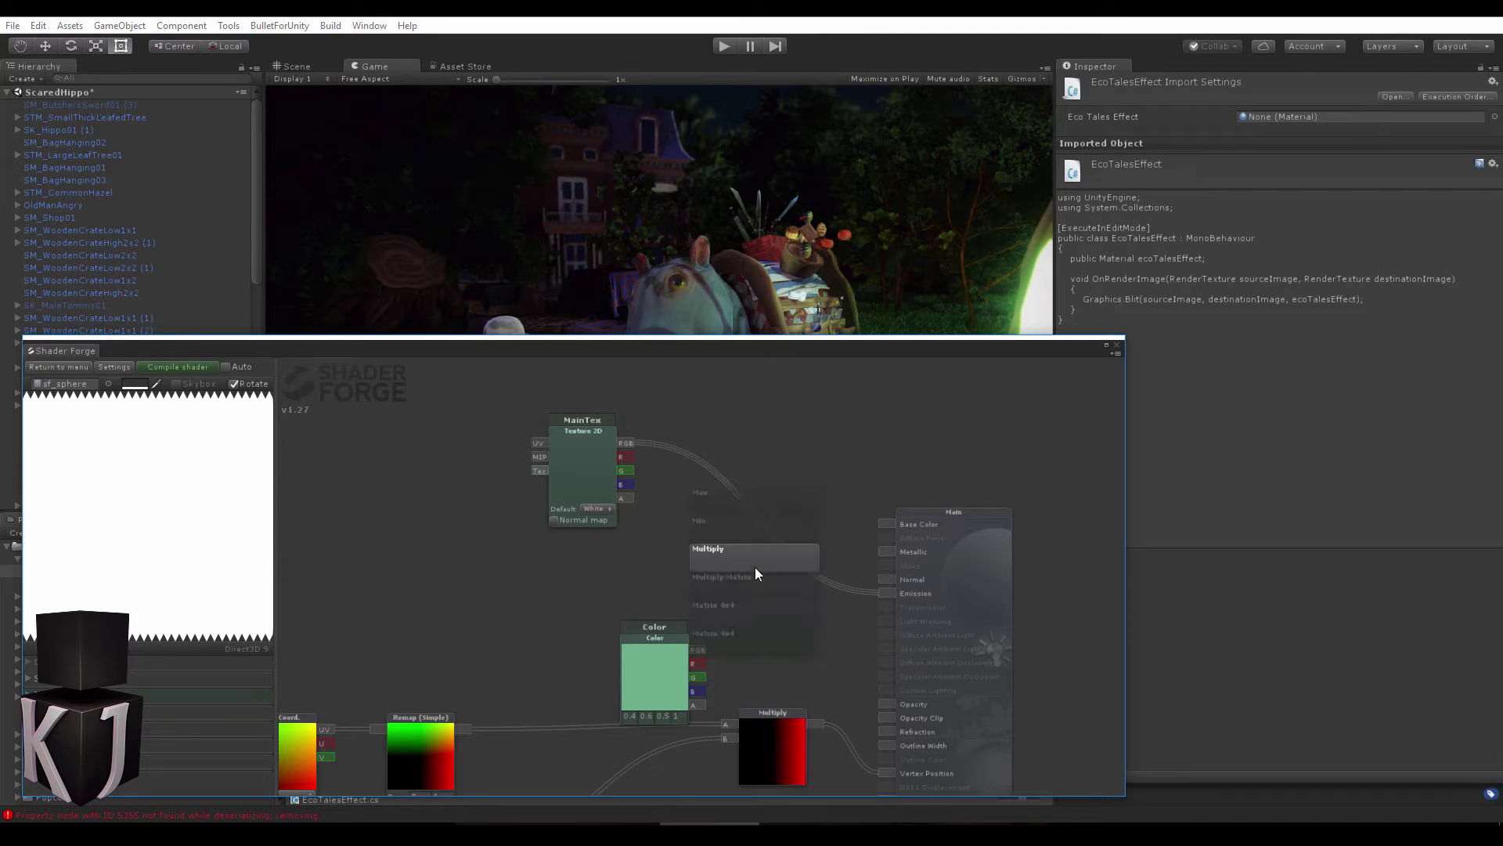
click(755, 567)
drag(627, 444, 707, 544)
drag(637, 685, 709, 559)
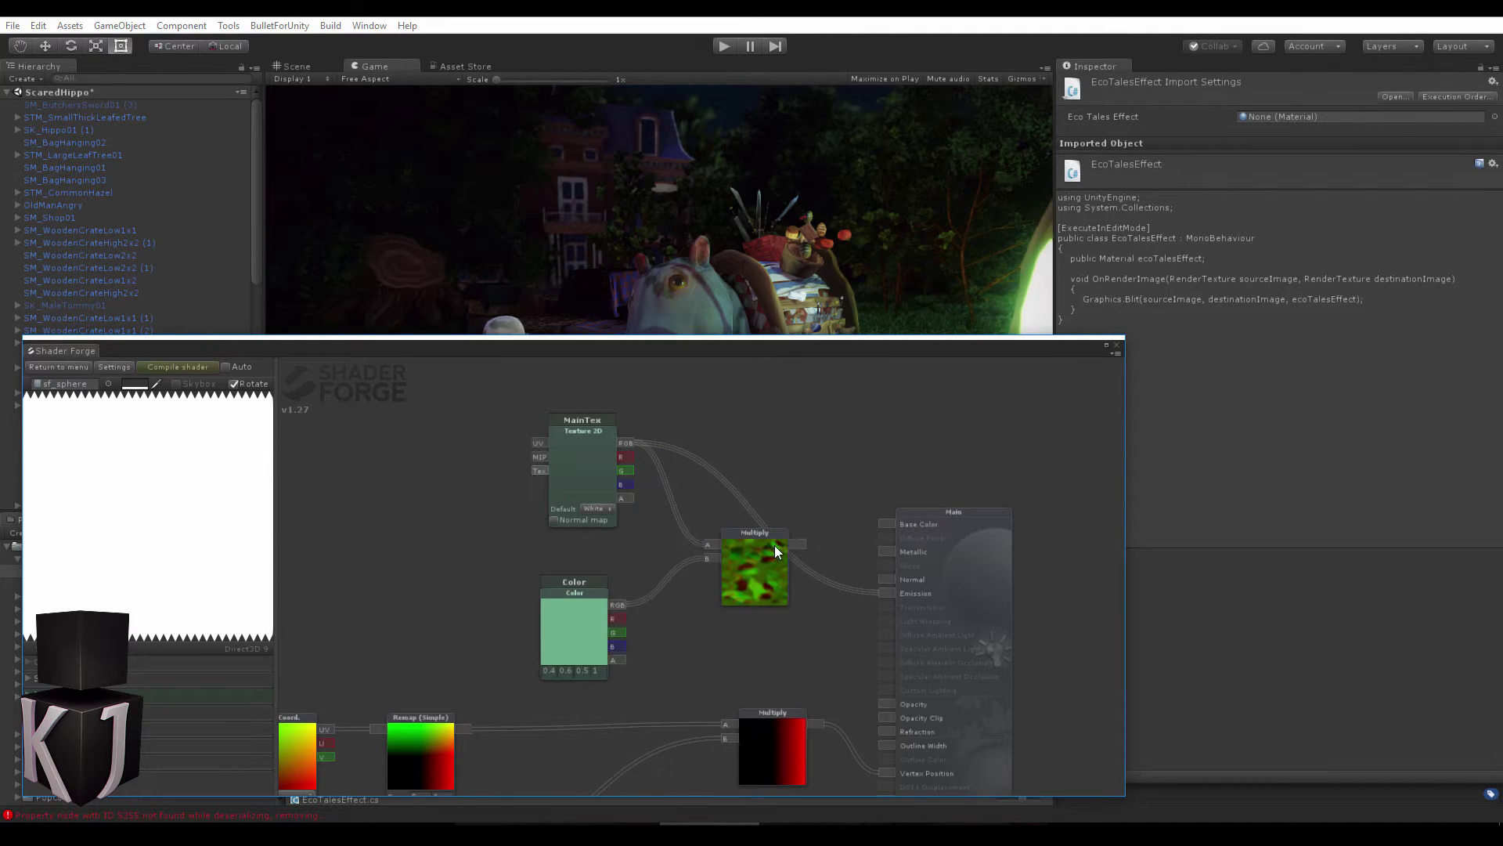
Connect the new Multiply node's output to Emission and compile the shader.
drag(797, 544, 889, 593)
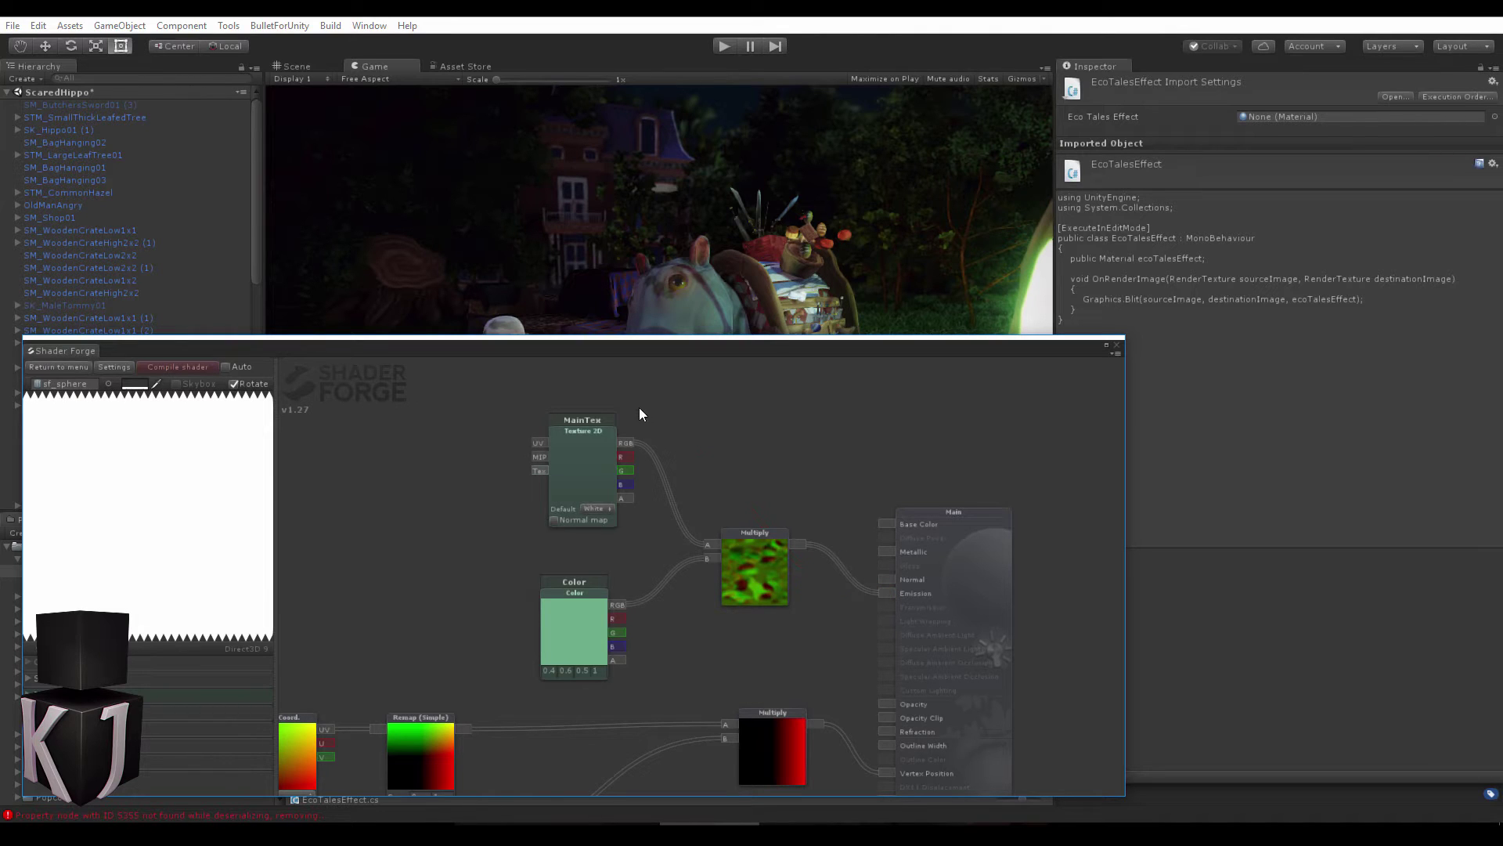
click(156, 366)
drag(420, 345, 446, 647)
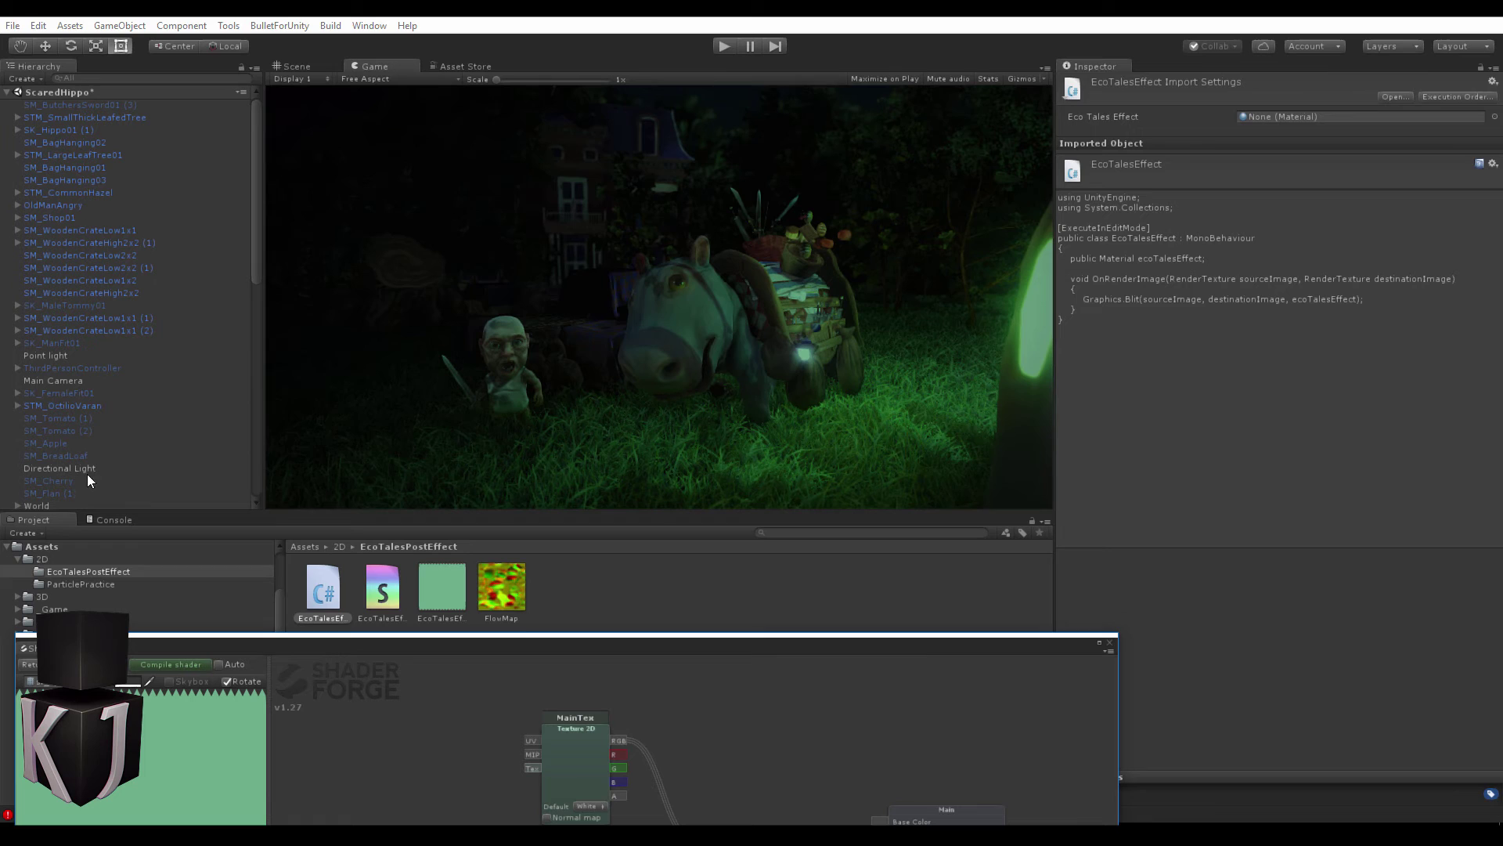
Set the EcoTalesEffect material's Color to a light violet-blue, hex 97A1FFFF.
click(68, 380)
click(442, 588)
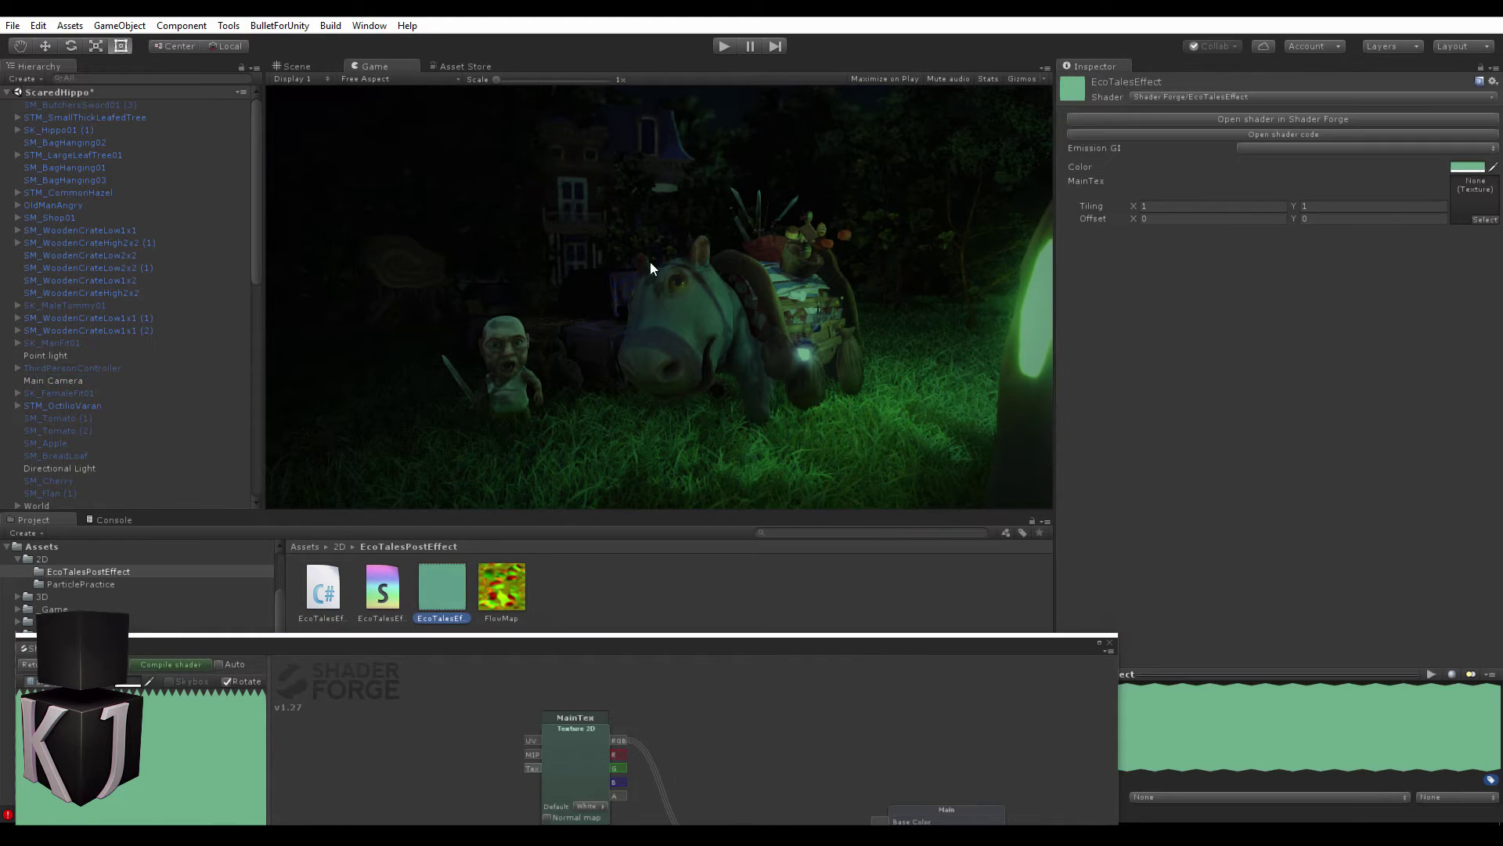
click(1465, 168)
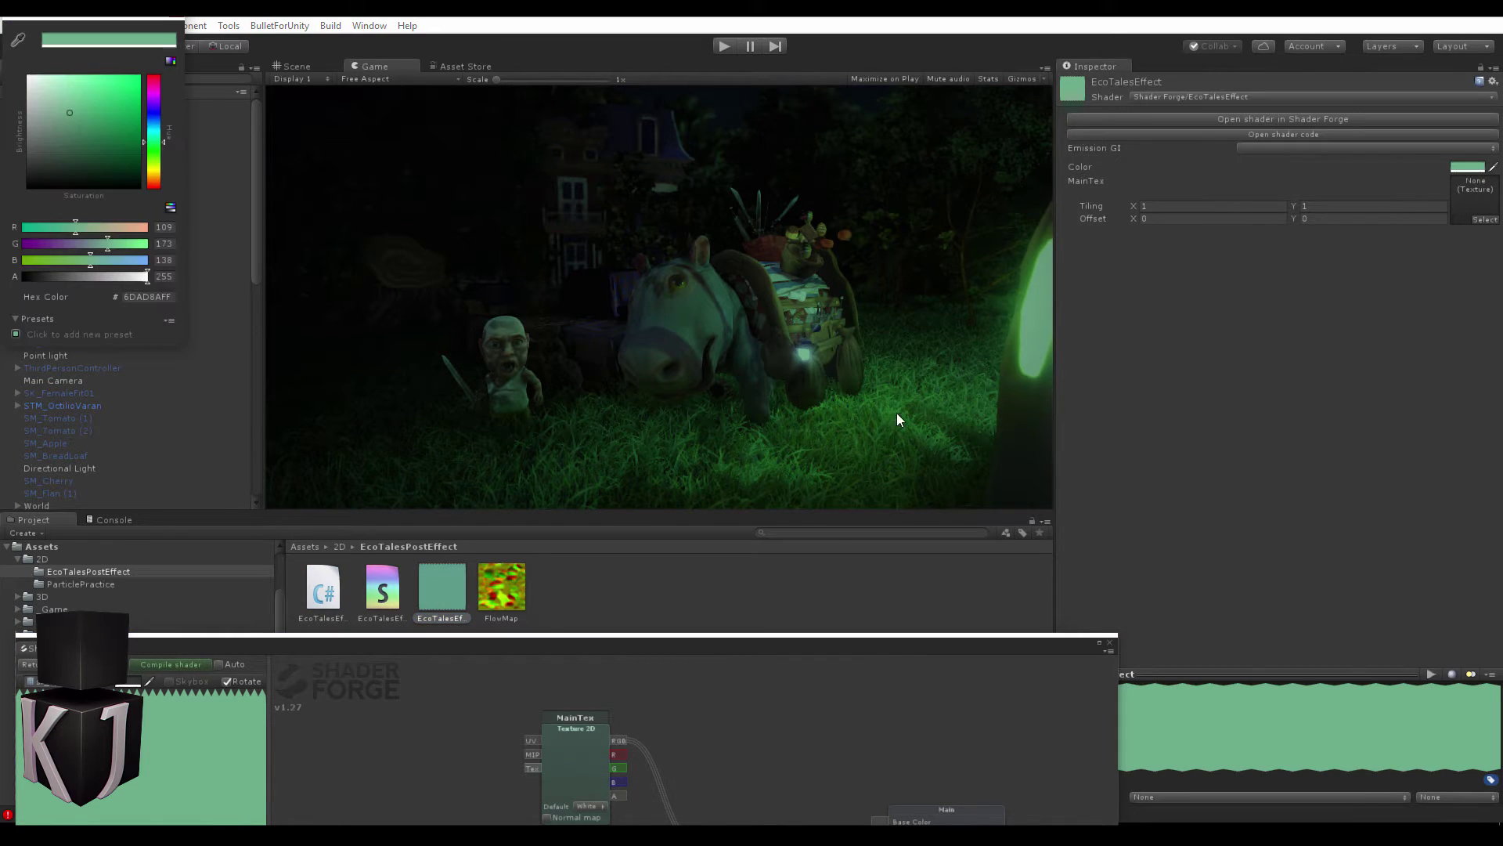
drag(159, 126, 154, 115)
drag(74, 112, 72, 78)
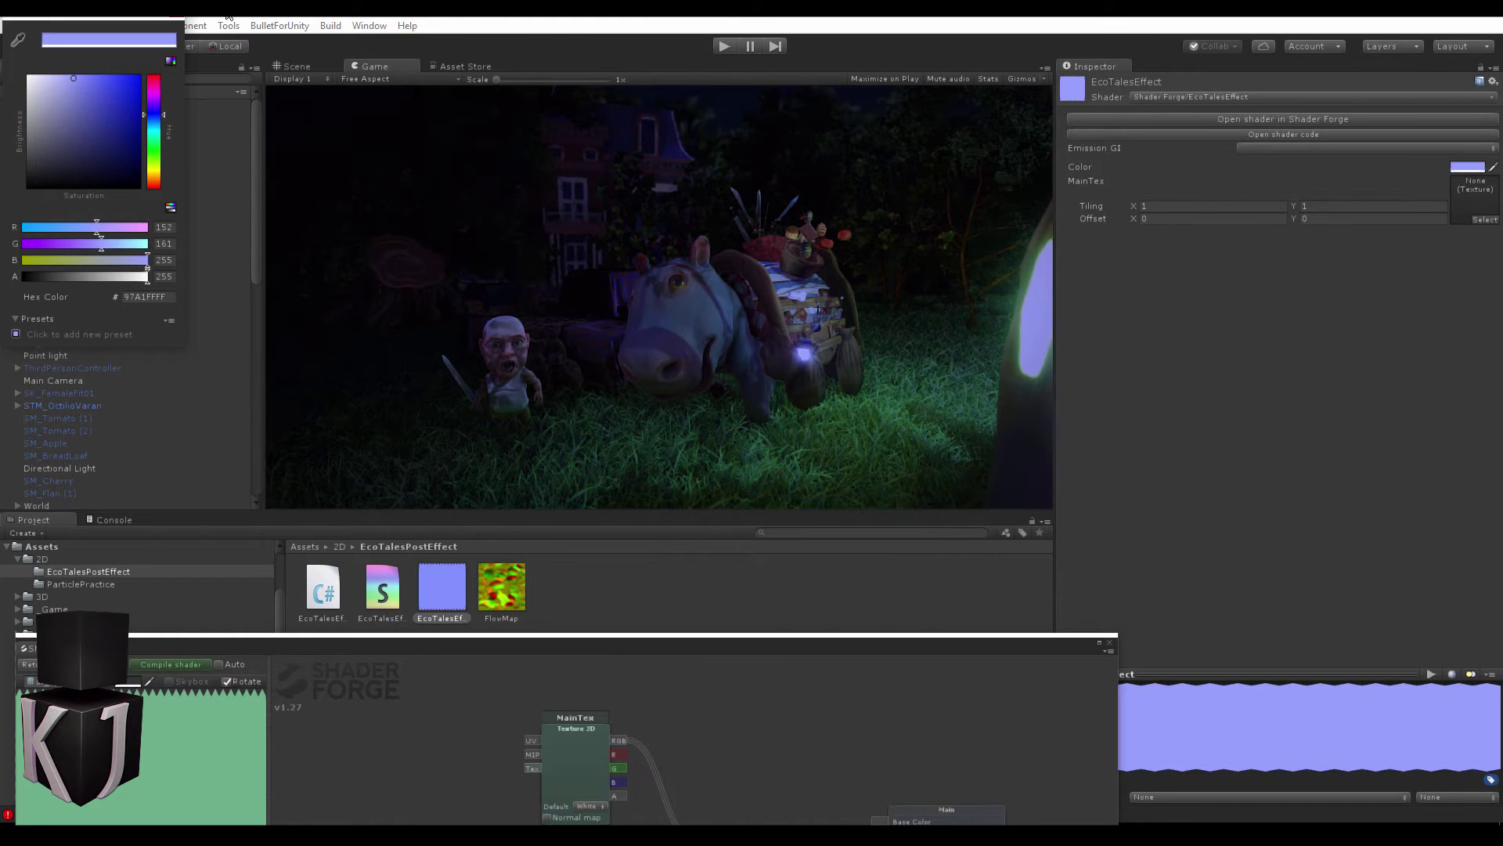
click(176, 18)
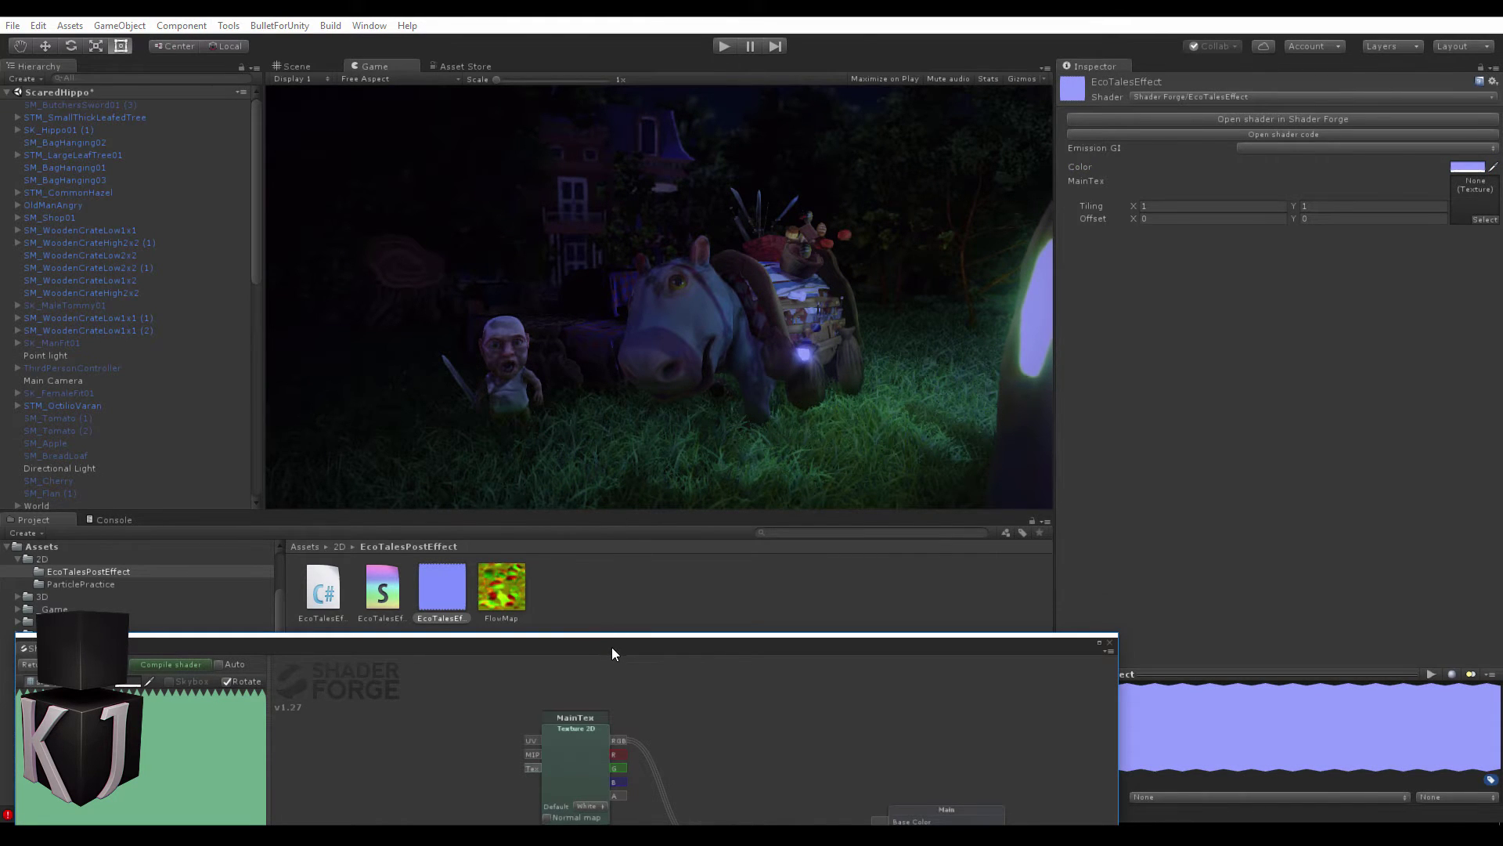
Remove the Color node and its Multiply node, feed MainTex's RGB directly into Emission, and recompile the shader.
drag(612, 646, 649, 462)
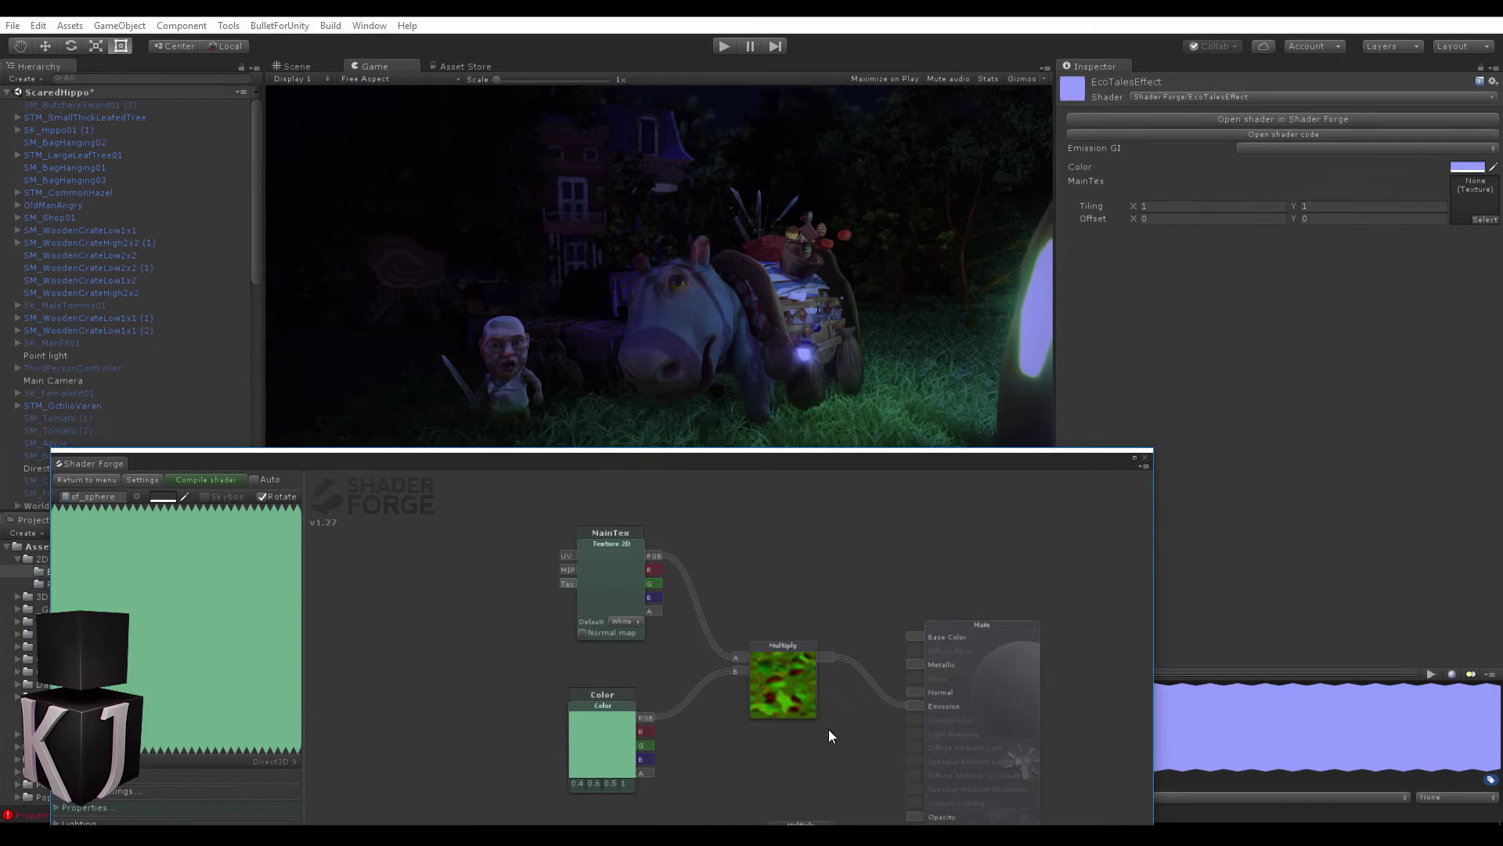
click(791, 703)
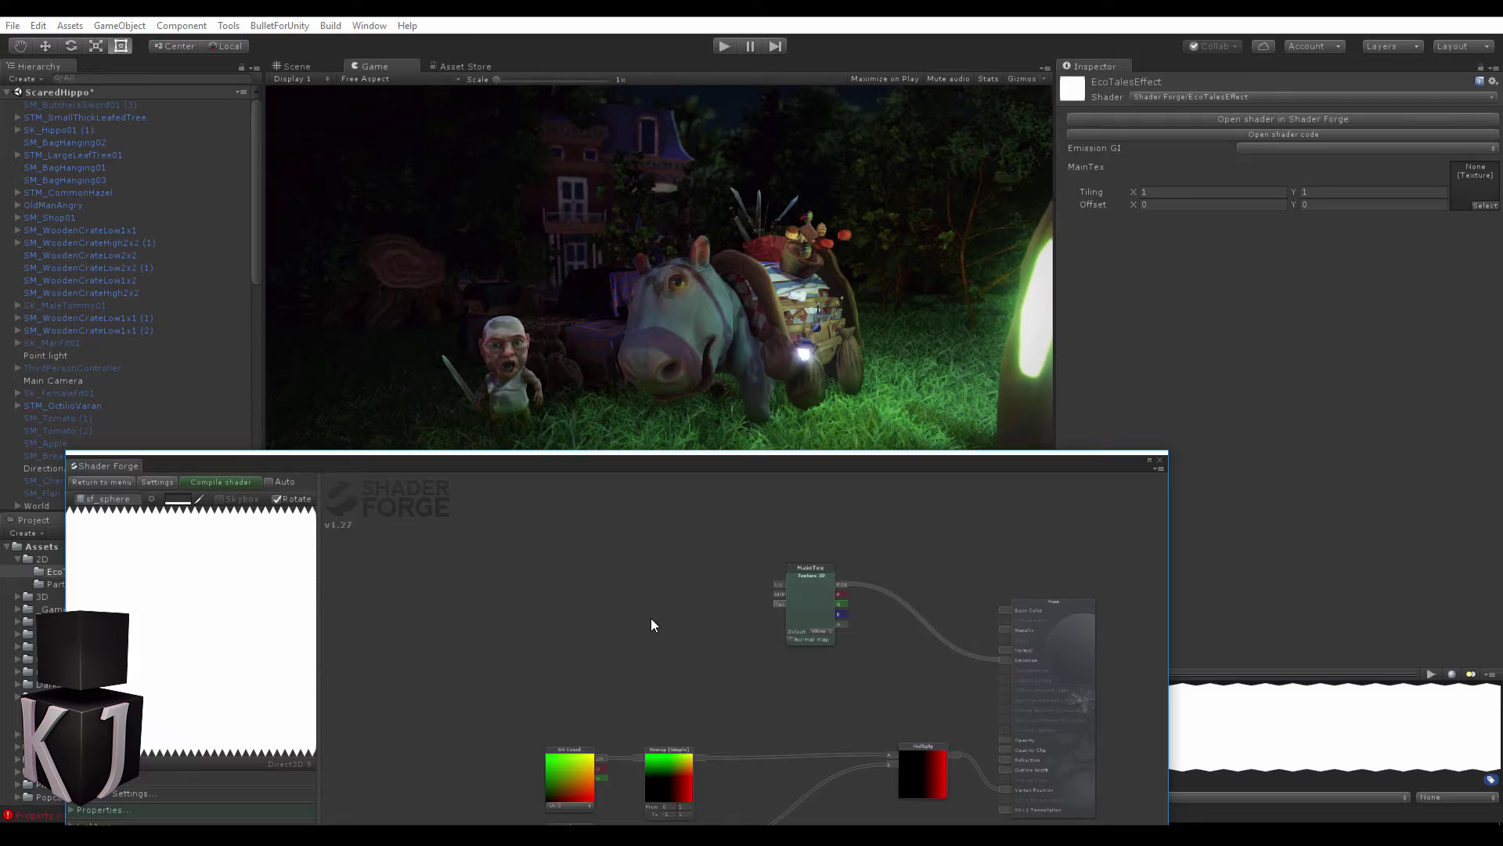
Add a UV Coord. node, connect its UV output to Emission and compile the shader.
key(u)
click(653, 615)
drag(685, 598, 1007, 660)
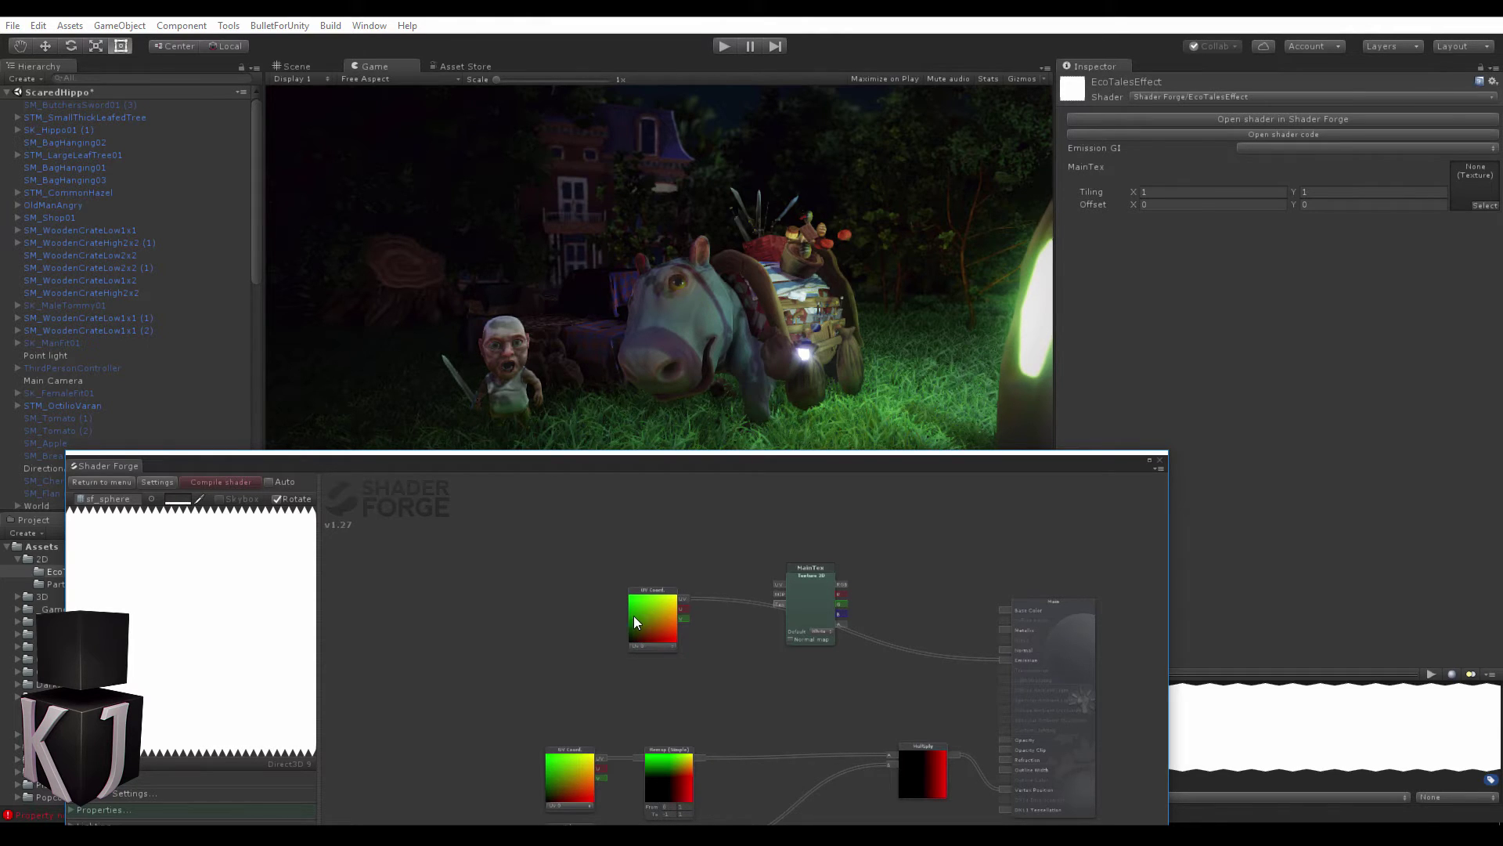
click(227, 482)
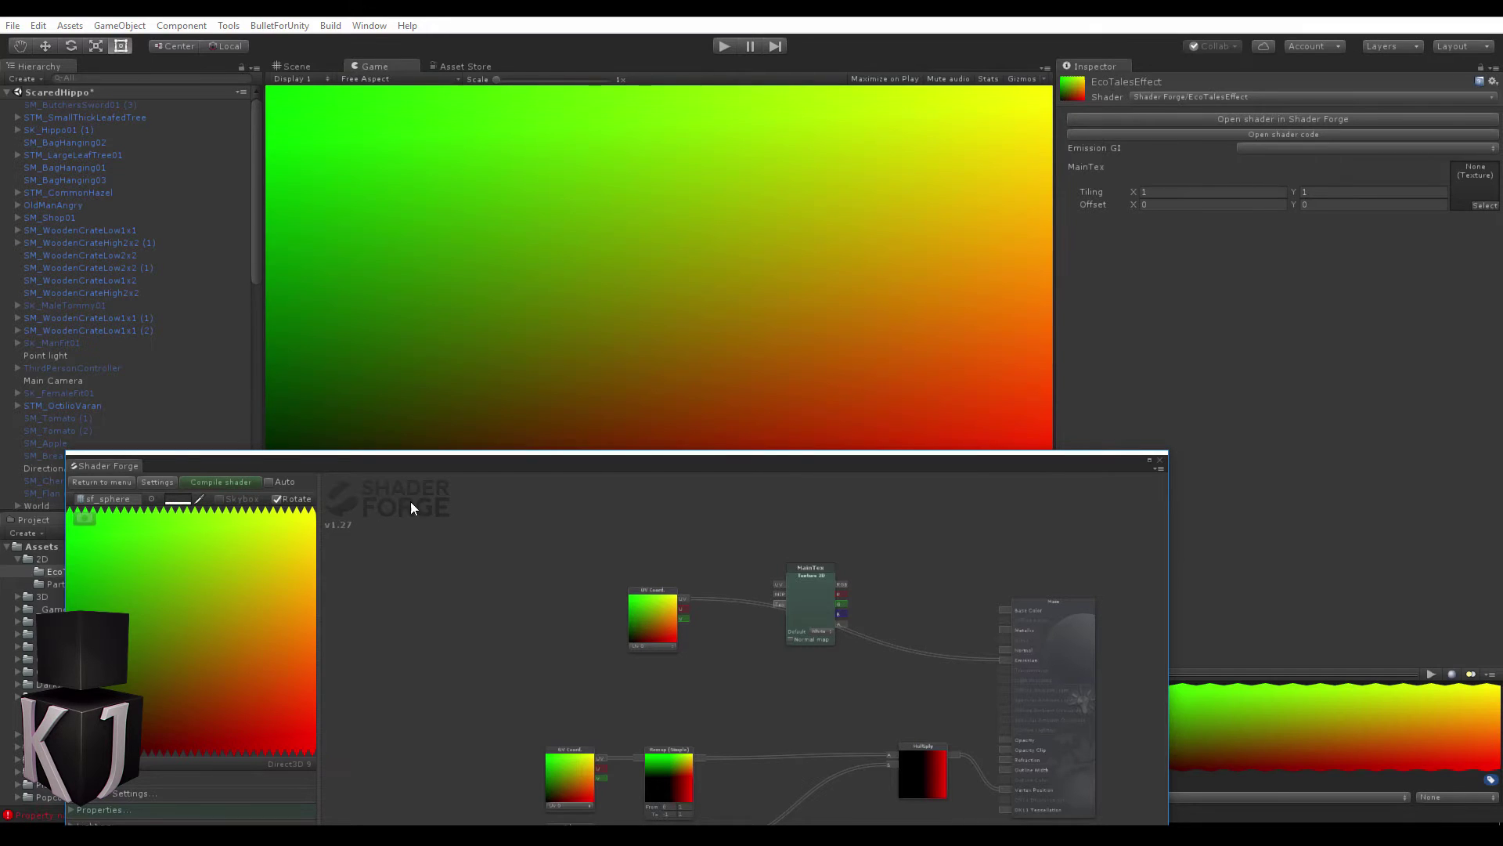
drag(490, 467, 428, 562)
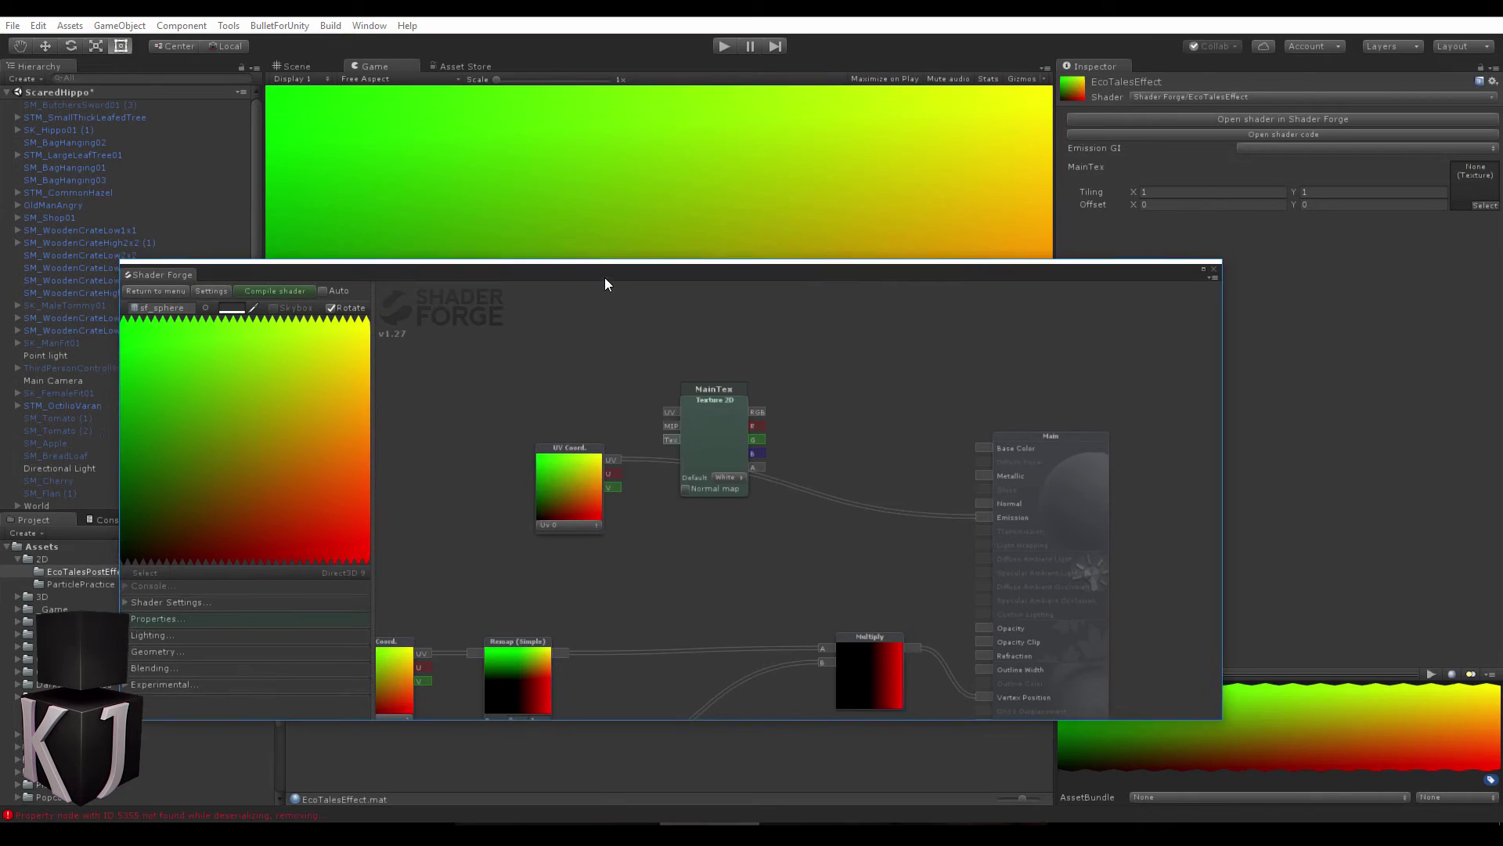
Move the UV Coord. node connected to Emission well to the left of MainTex to make room between them.
drag(605, 277, 611, 324)
drag(588, 526, 452, 446)
middle_drag(531, 474, 963, 544)
drag(892, 523, 806, 505)
middle_drag(988, 582, 836, 529)
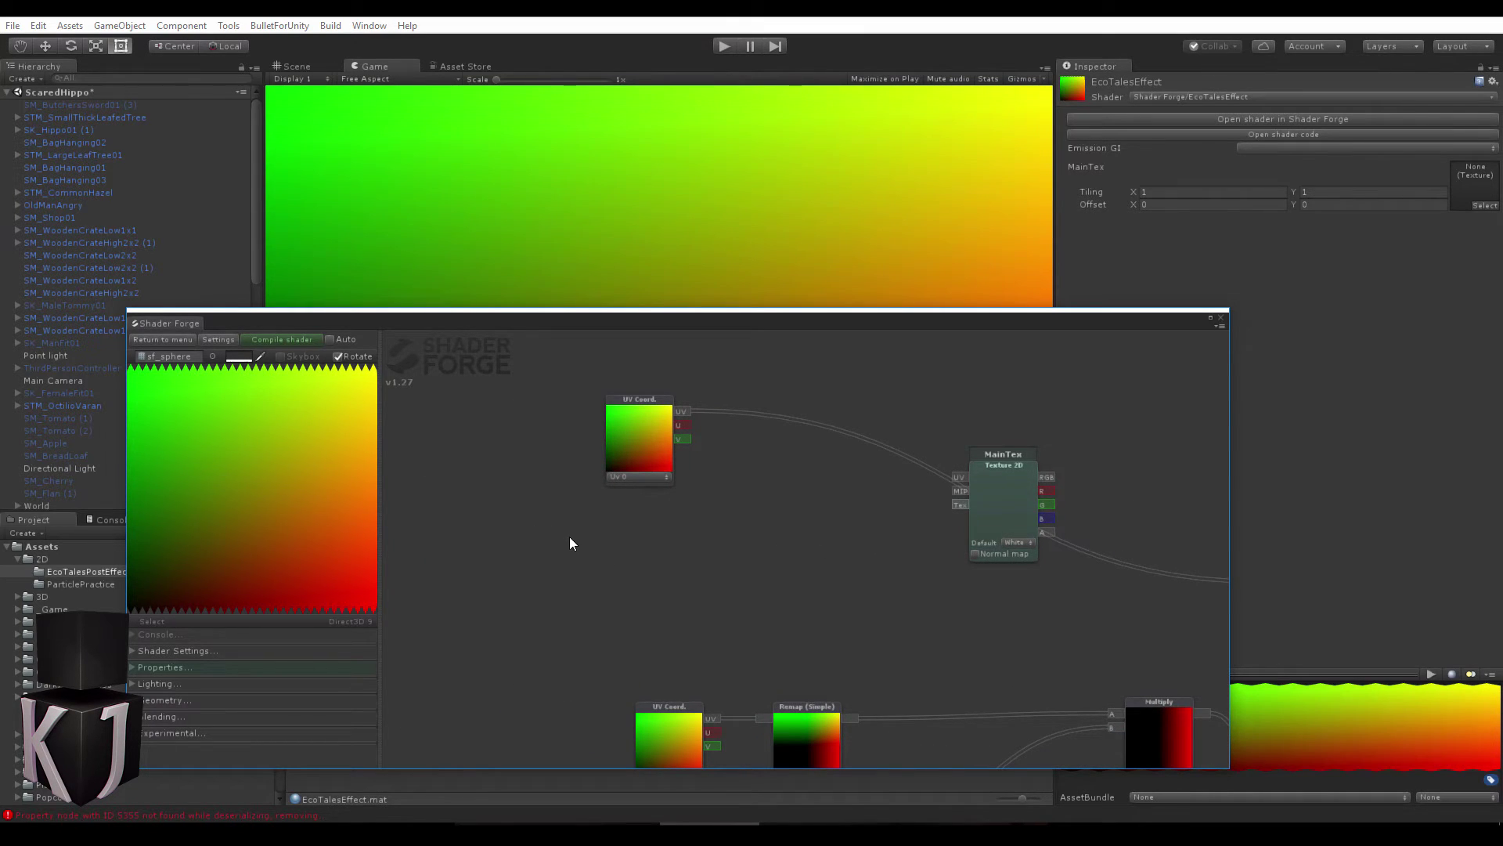
Add a second Texture 2D node named FlowDisplace and place it below the upper UV Coord. node.
key(t)
click(556, 556)
drag(557, 570, 503, 568)
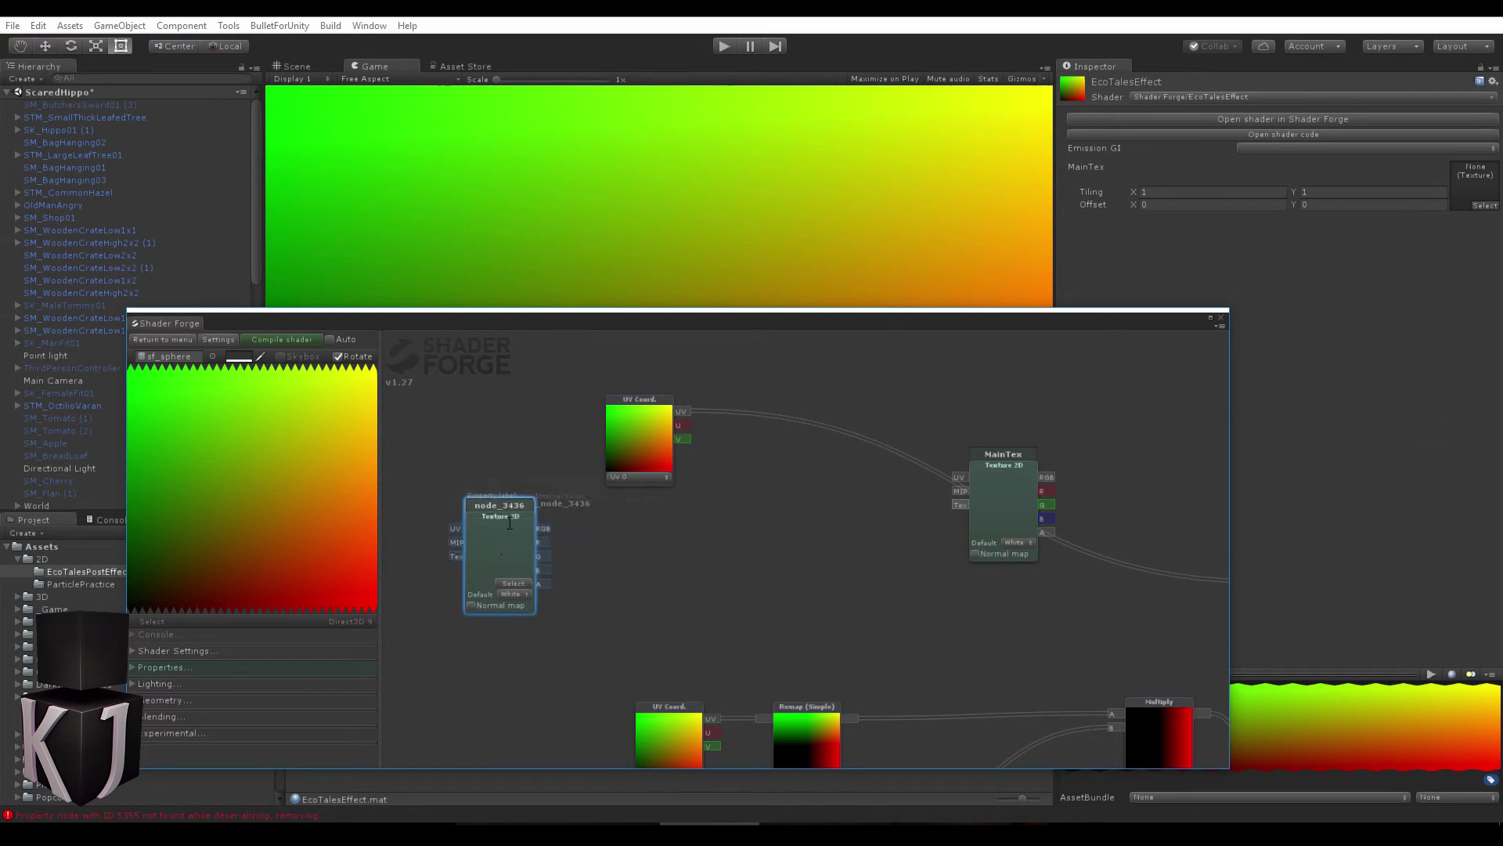
click(510, 505)
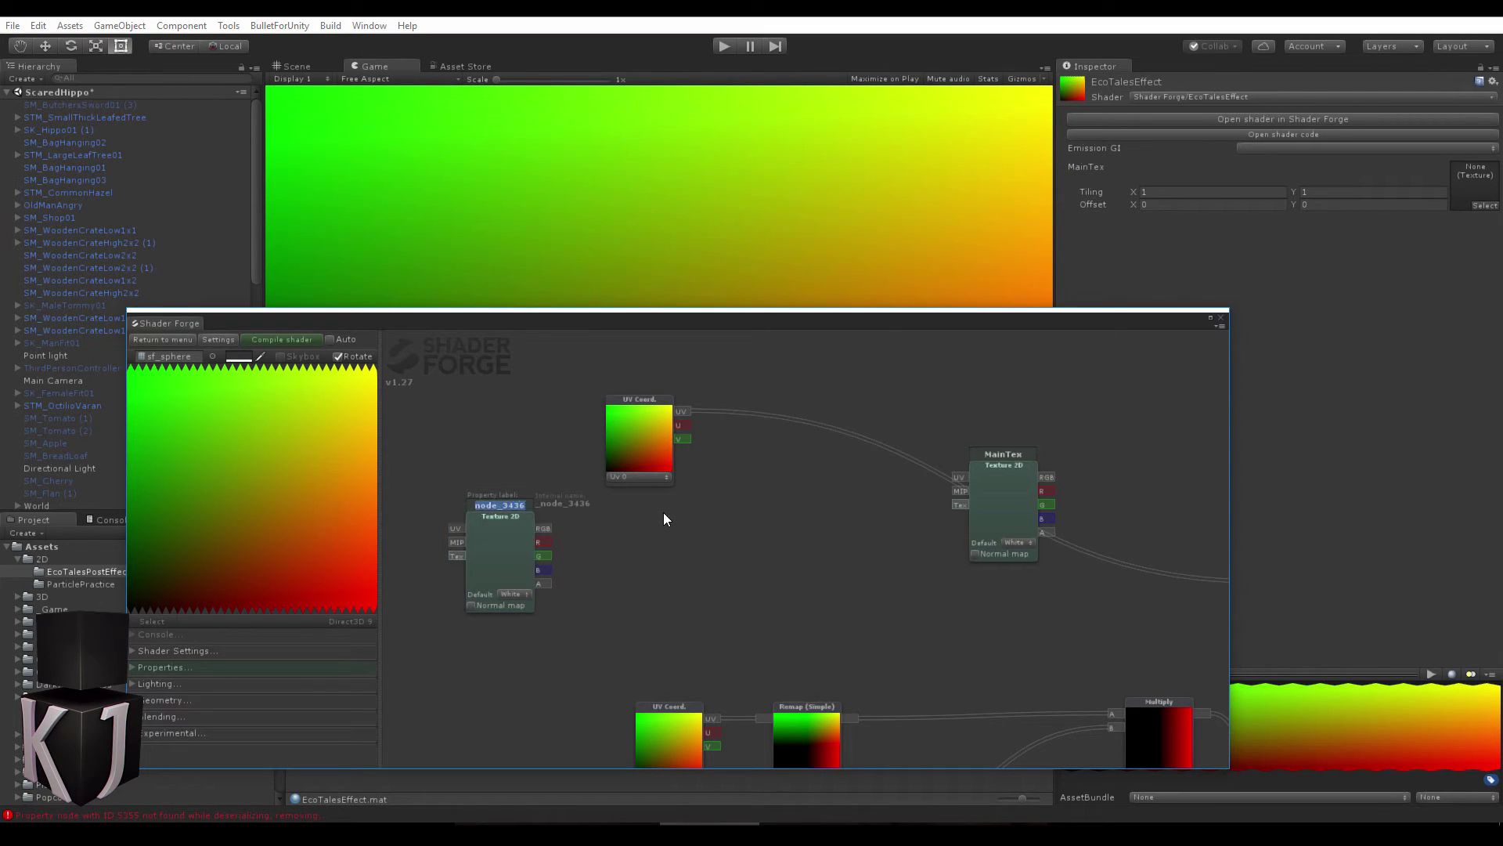
text(FlowDisplace)
key(Return)
drag(511, 545, 606, 545)
Add an Add node before MainTex and connect the upper UV Coord. node's UV output to its A input.
key(a)
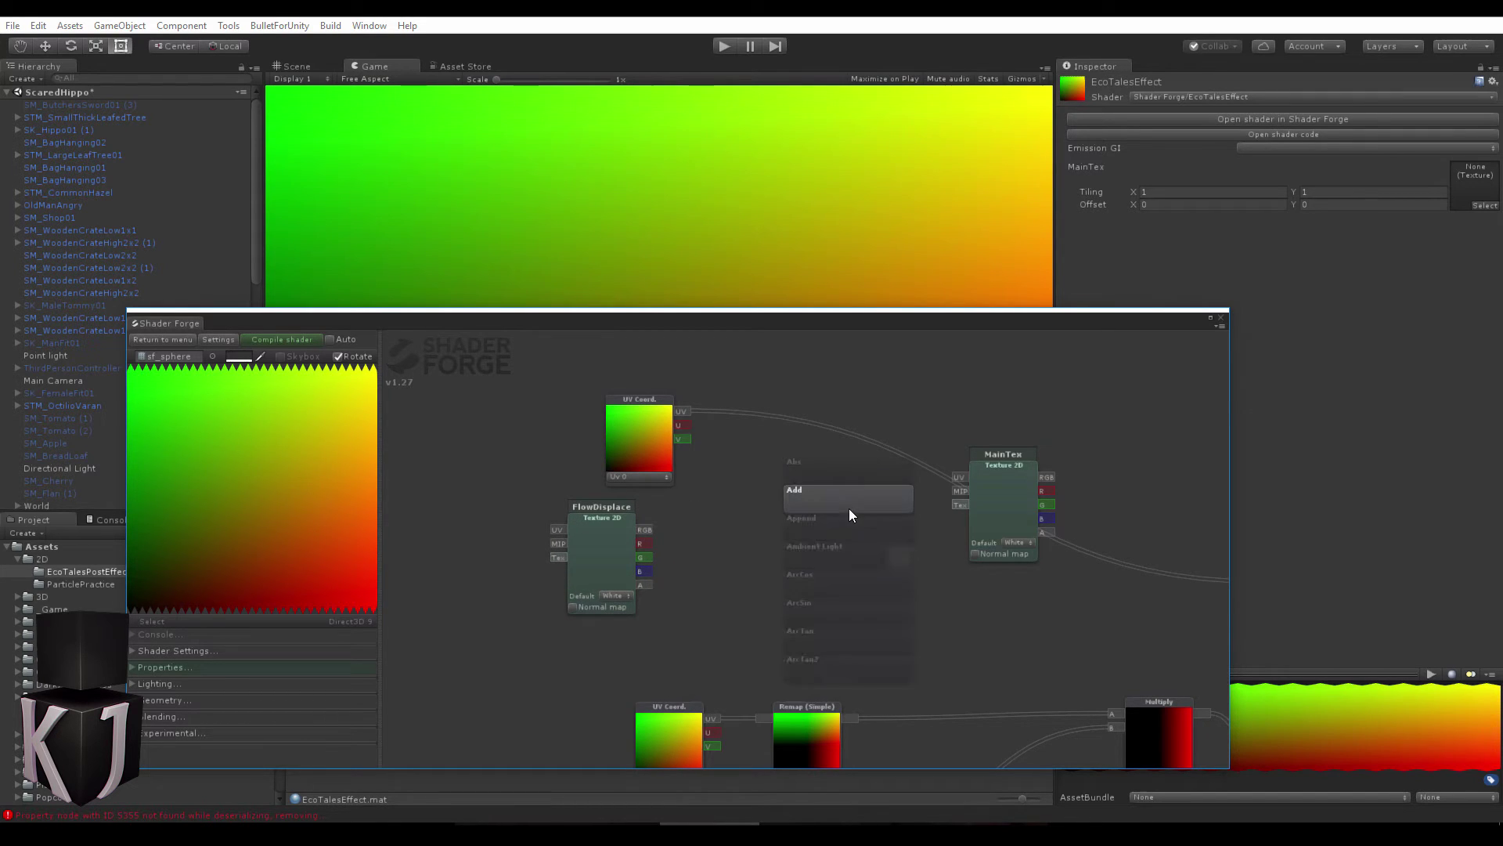
click(849, 508)
drag(680, 411, 806, 475)
Add a Component Mask node fed by FlowDisplace's RGB output and set it to the R and G channels.
drag(577, 559, 498, 571)
key(c)
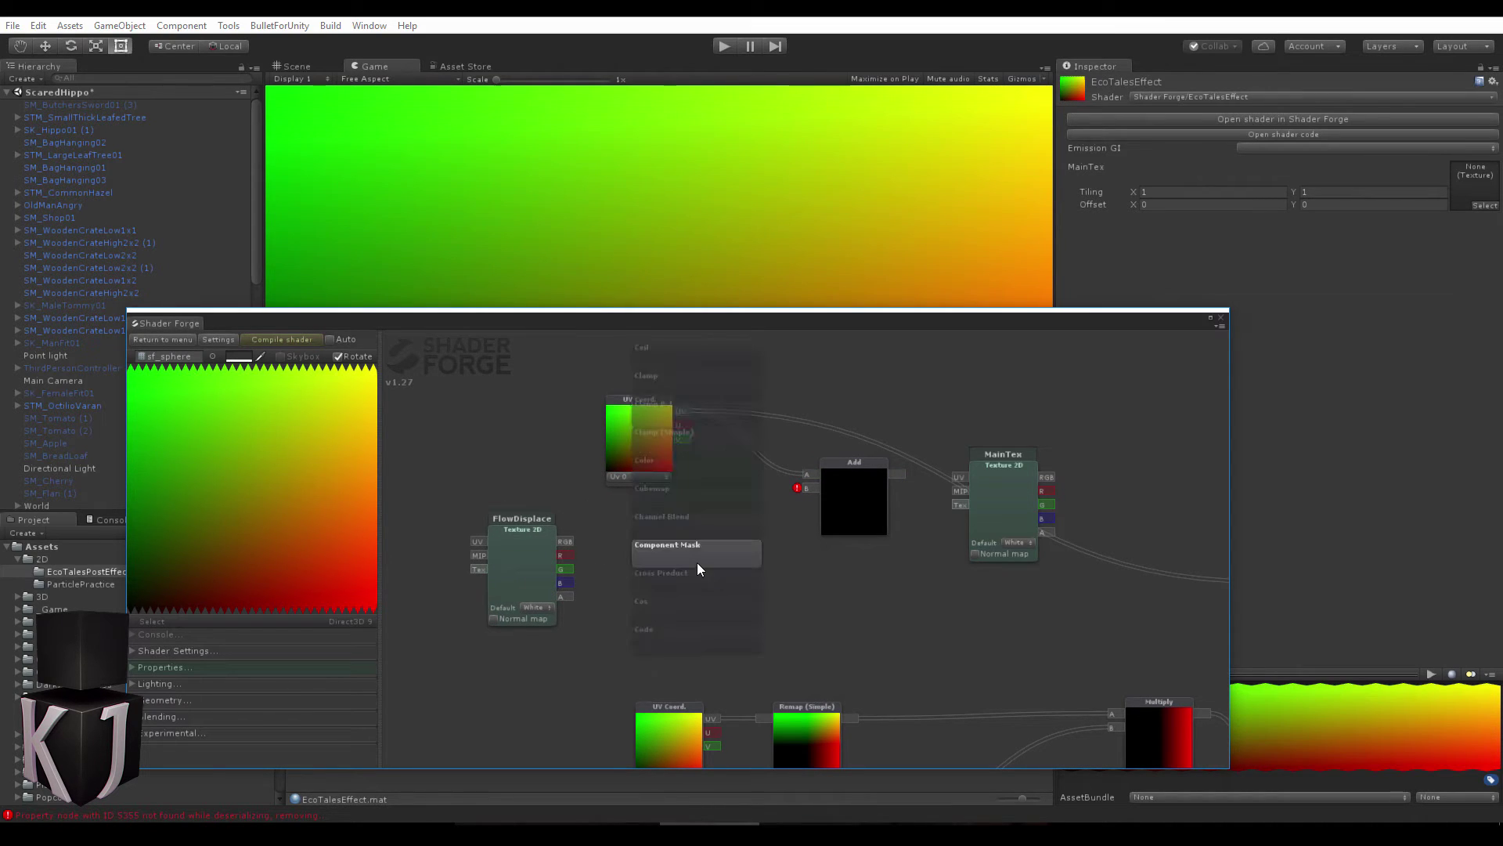
click(696, 562)
drag(565, 541, 630, 541)
click(668, 609)
click(758, 674)
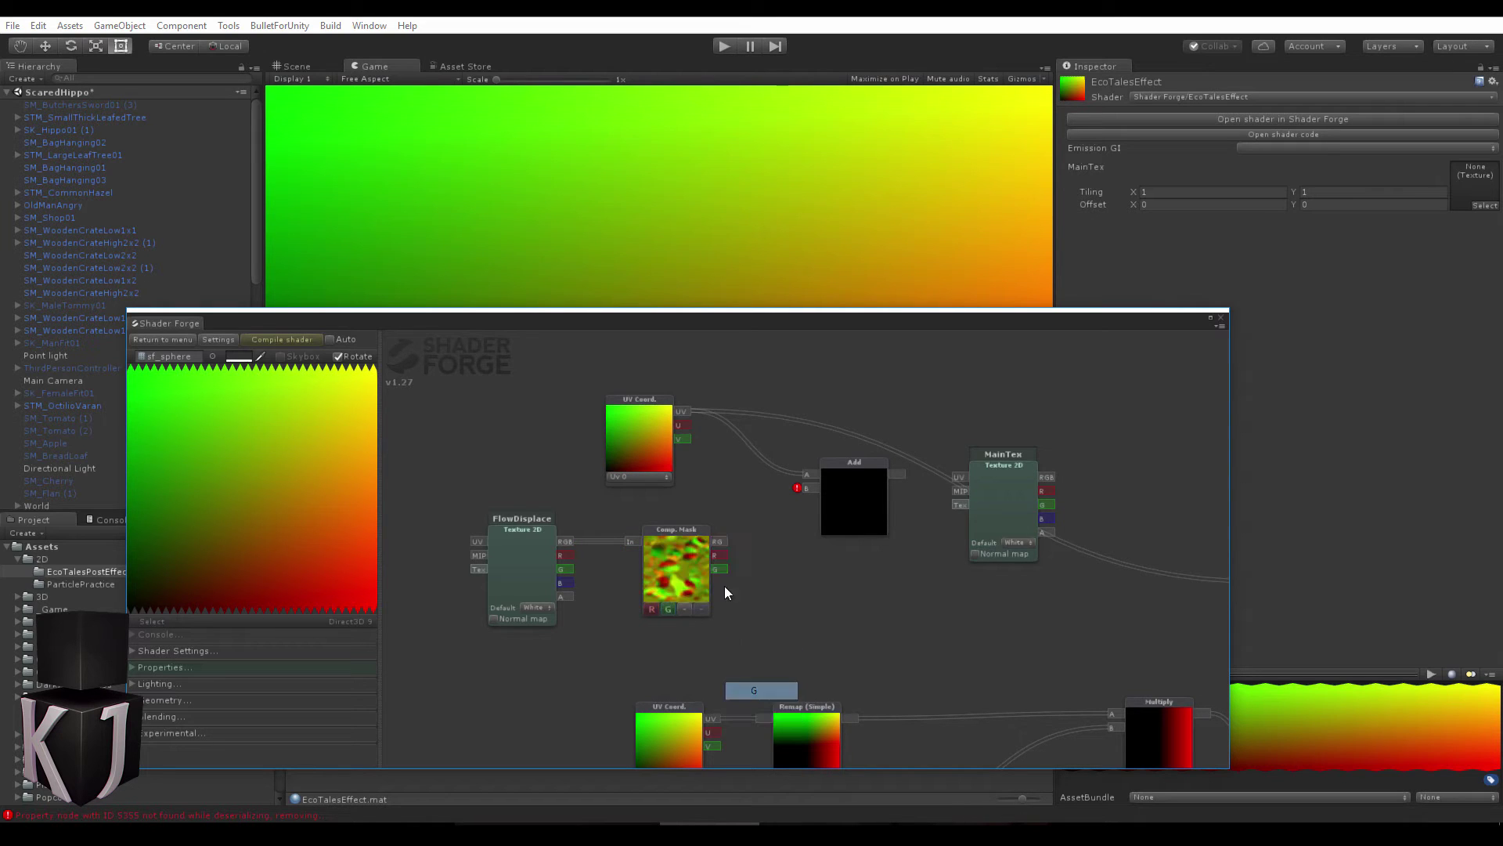
Wire the mask into Add's B input, Add into MainTex's UV and MainTex's RGB into Emission, and compile the shader.
drag(772, 502, 807, 489)
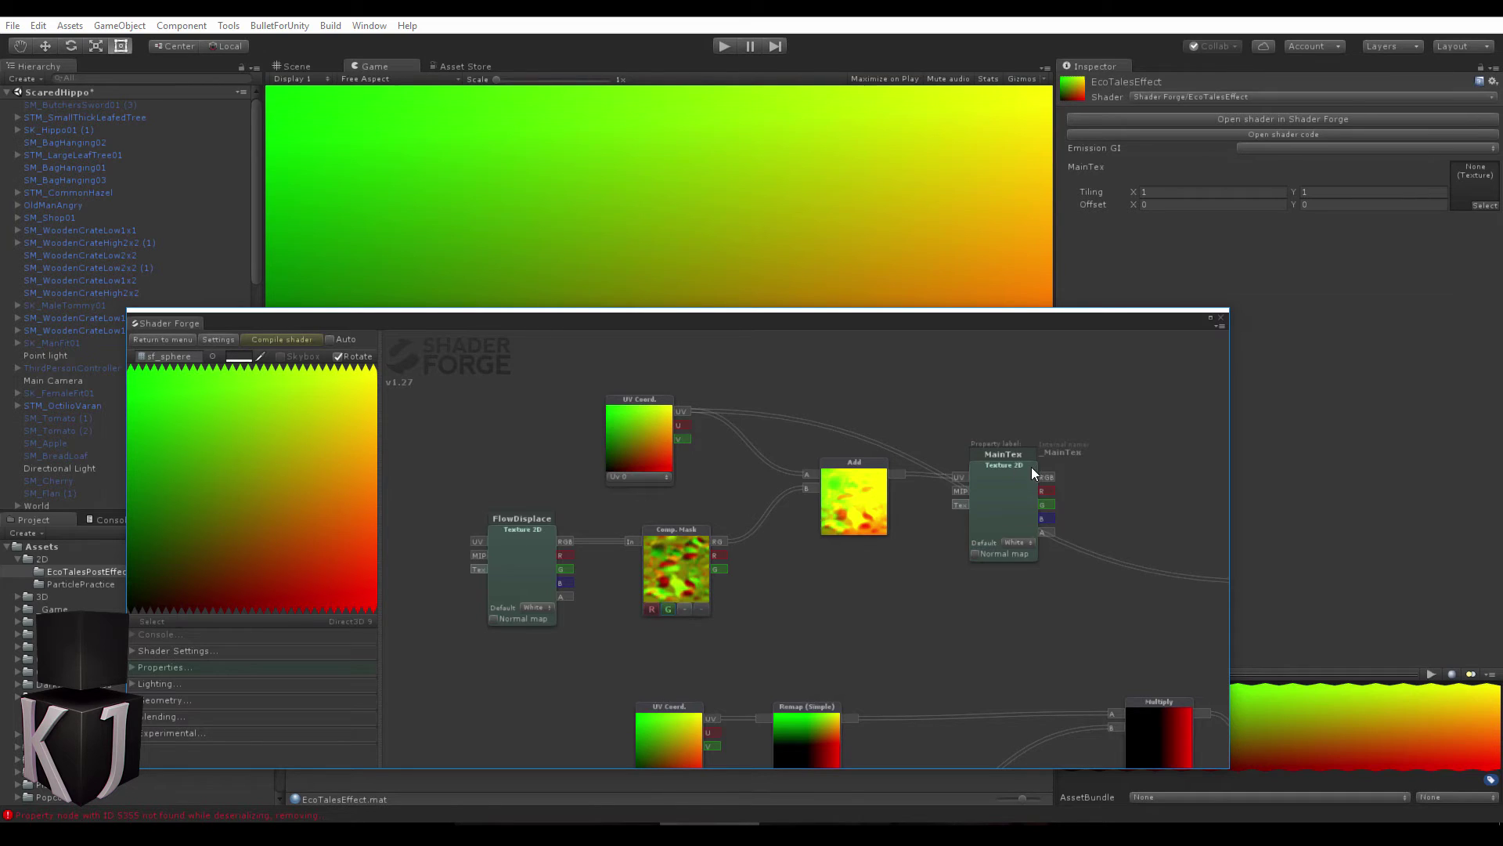
middle_drag(1031, 466, 653, 387)
drag(656, 392, 887, 497)
click(282, 340)
Assign the FlowMap texture to the EcoTalesEffect material's FlowDisplace slot.
drag(472, 321, 461, 648)
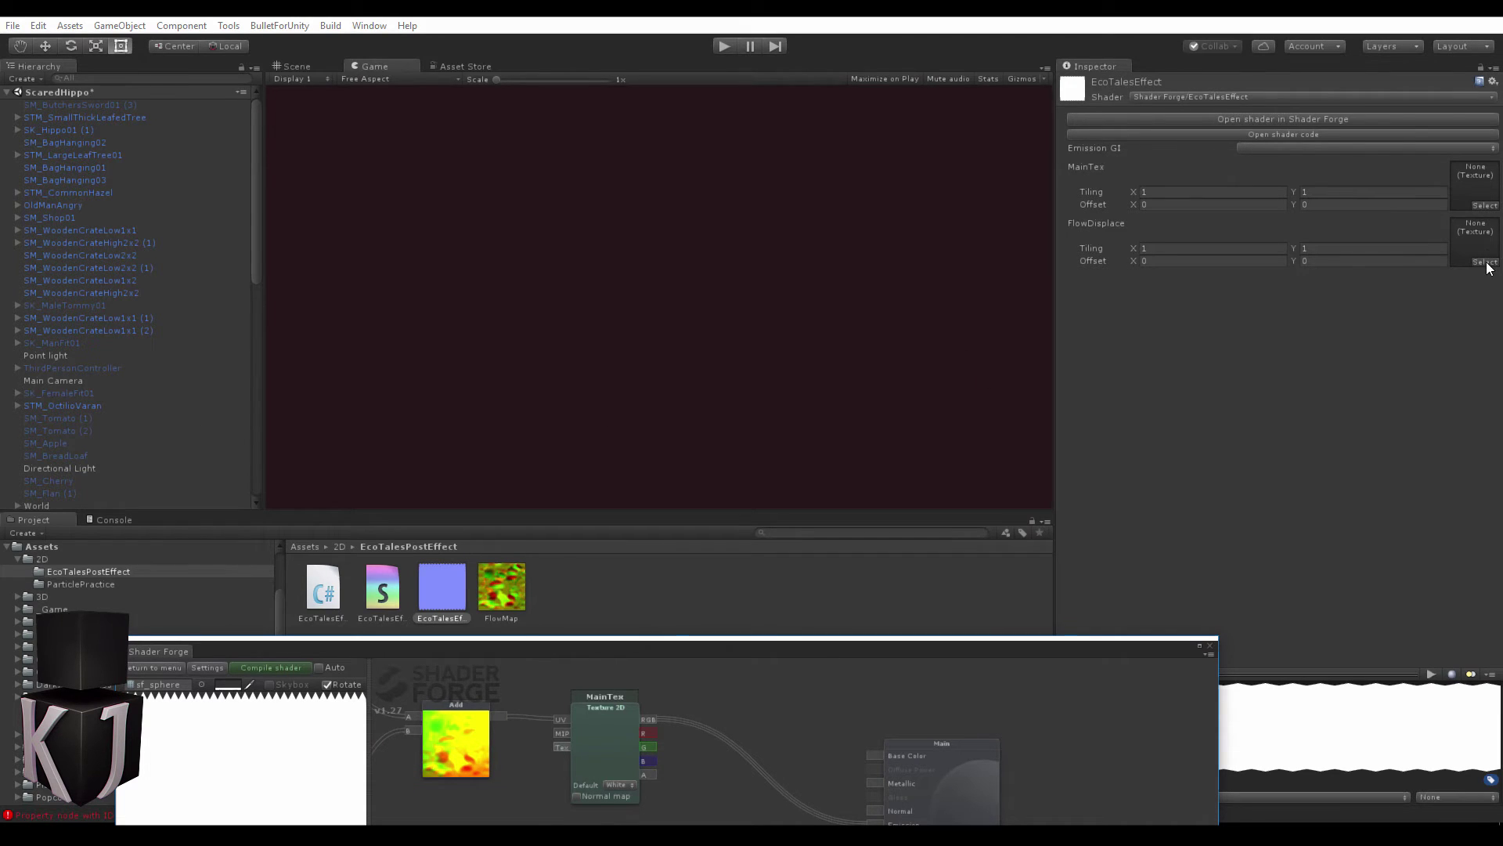
drag(506, 586, 1474, 240)
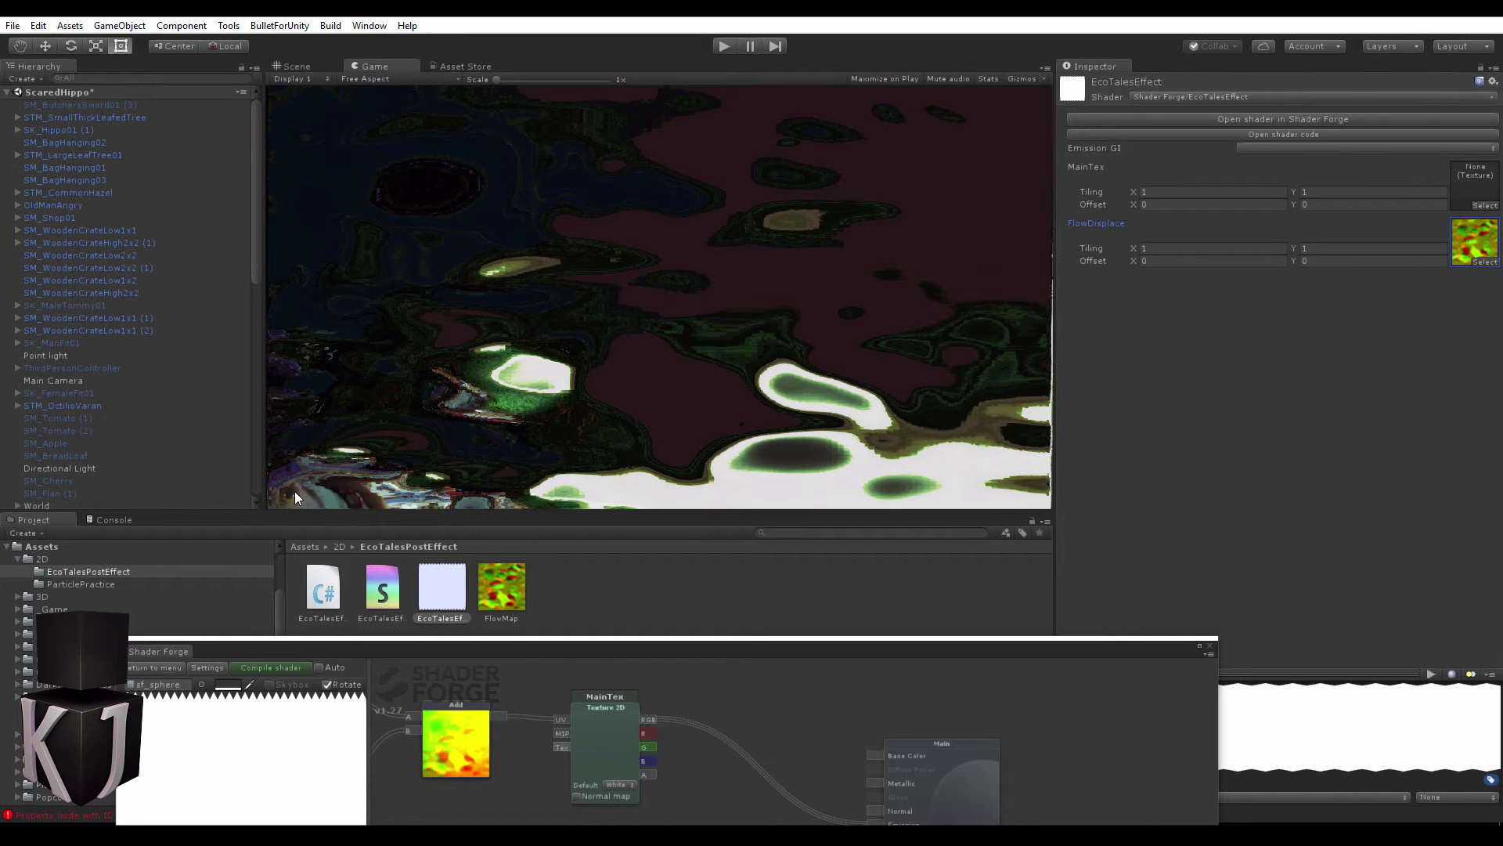
Move the FlowDisplace and Comp. Mask nodes farther left to leave space before the Add node.
drag(740, 639, 755, 231)
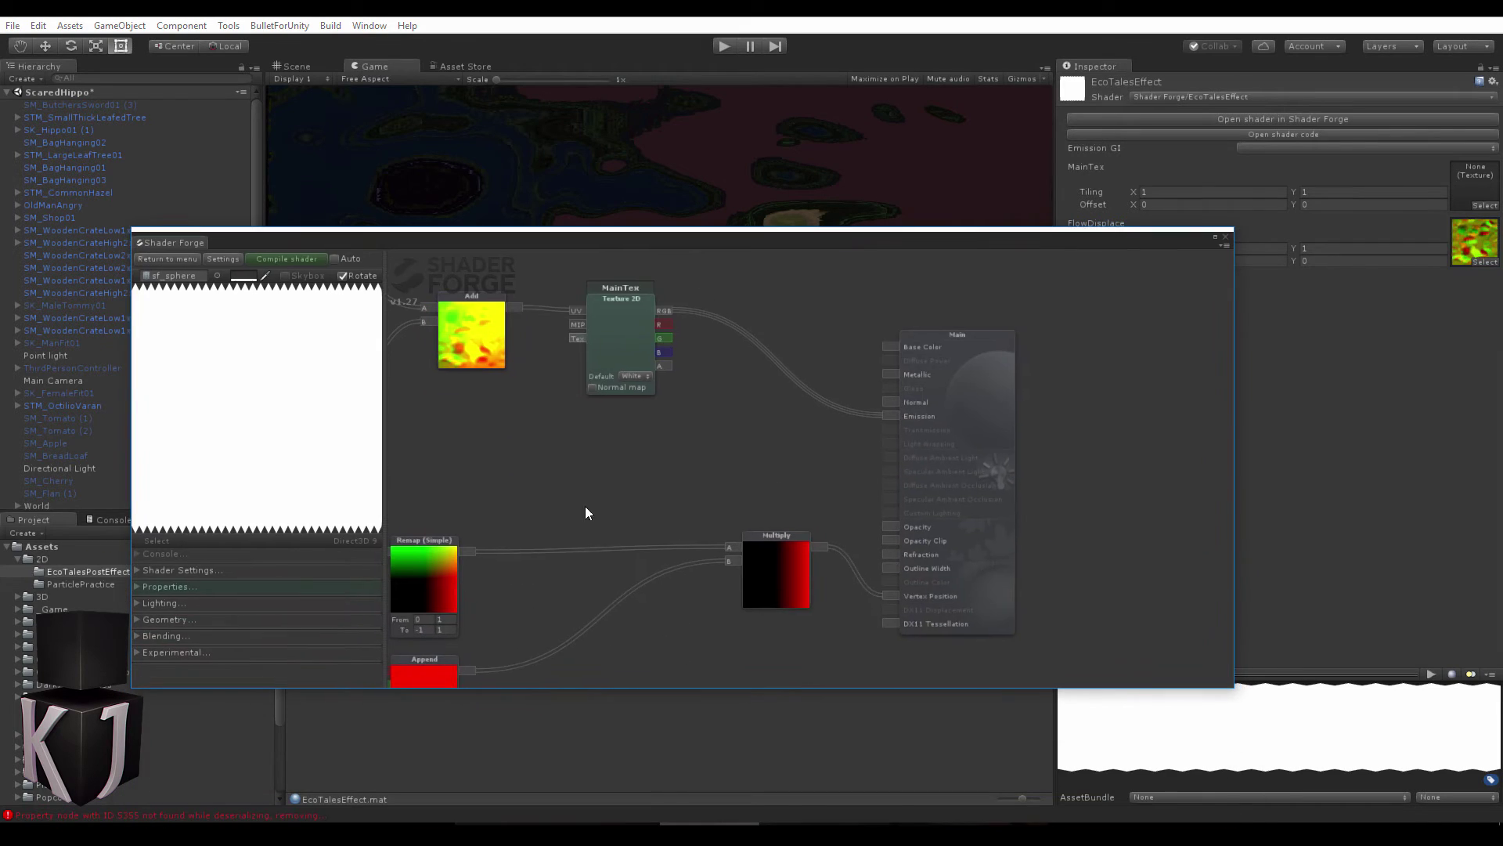
middle_drag(531, 448, 929, 515)
drag(929, 515, 581, 507)
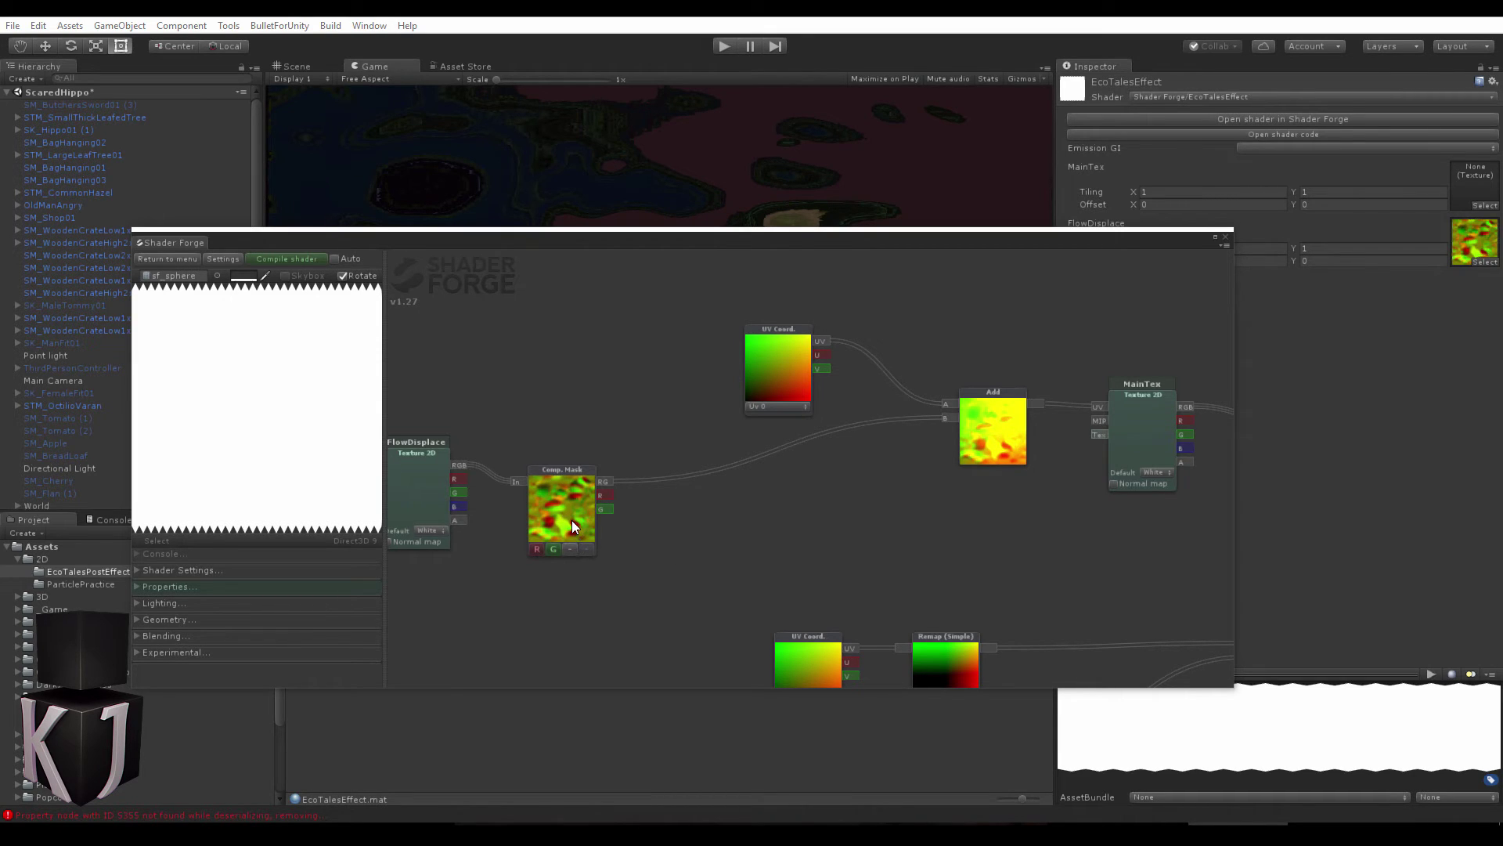
drag(571, 520, 480, 520)
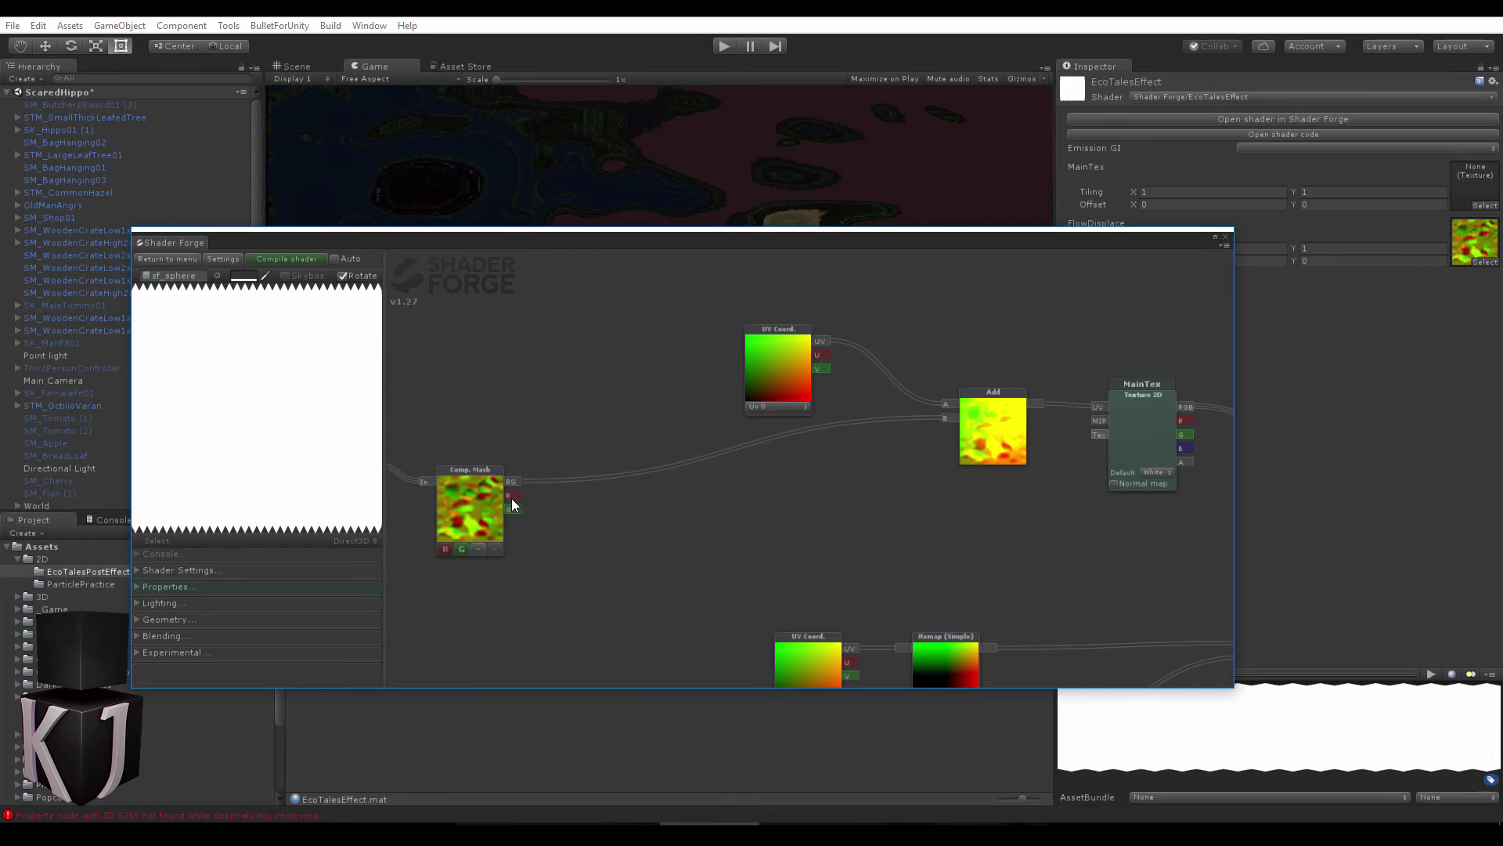
drag(590, 495, 785, 533)
drag(670, 552, 623, 548)
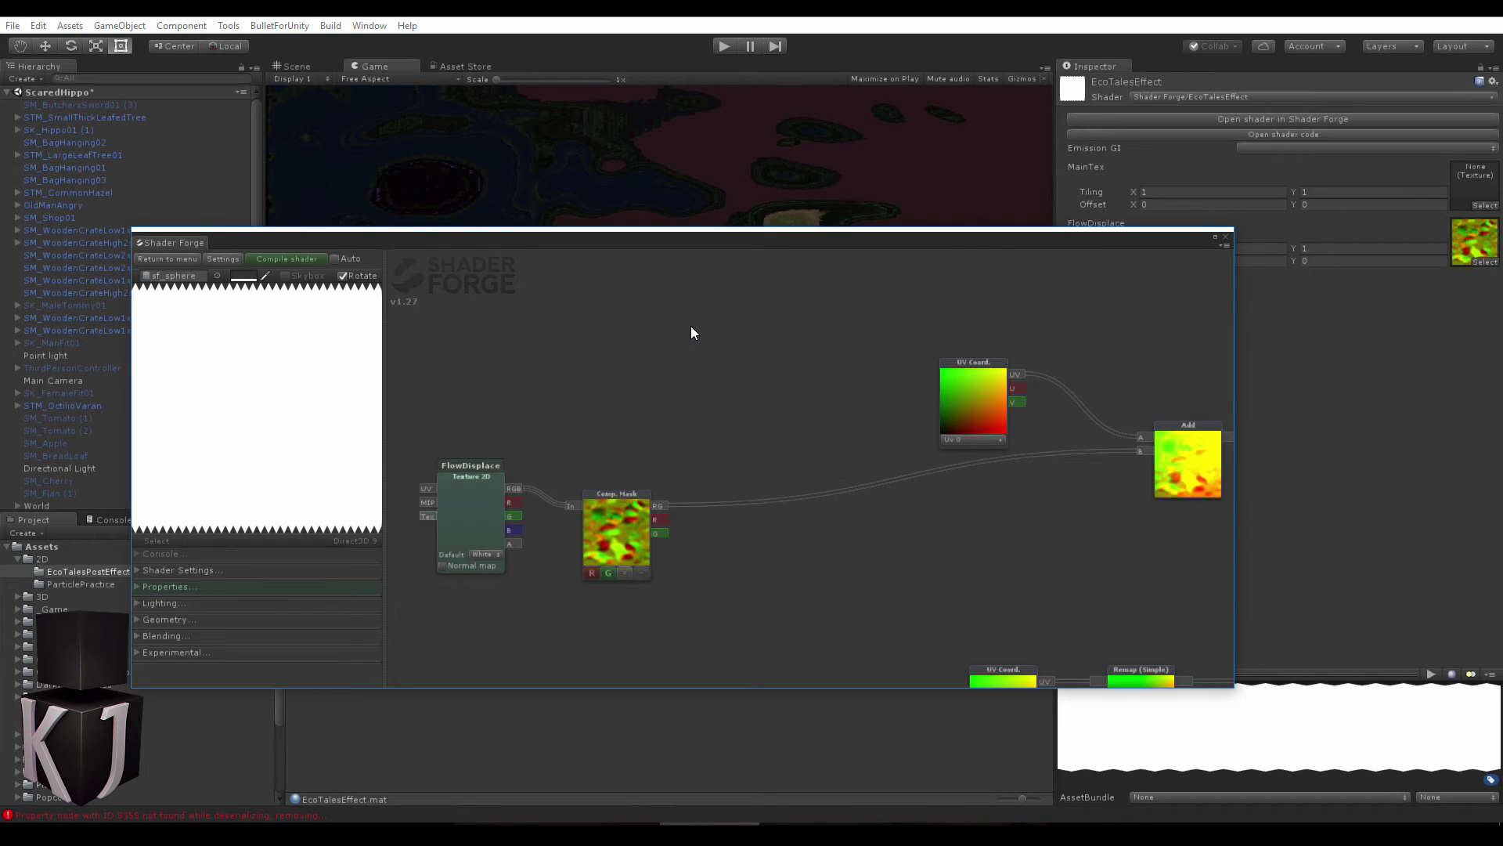
Add a Multiply node after the Comp. Mask node and wire the mask's RG output into Multiply's A input.
right_click(744, 556)
click(709, 551)
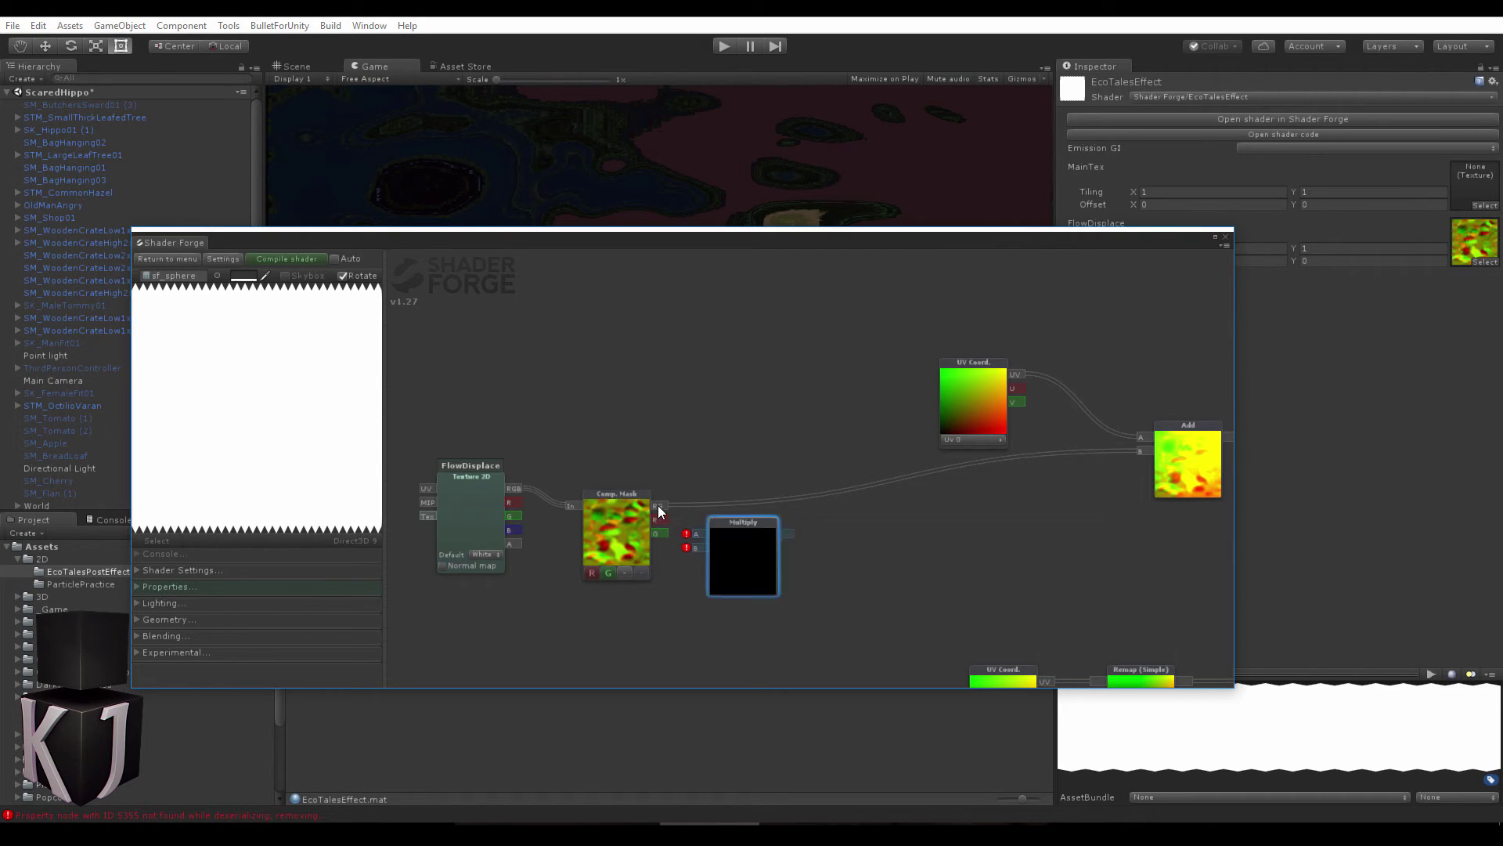
drag(657, 506, 769, 539)
drag(696, 588, 701, 528)
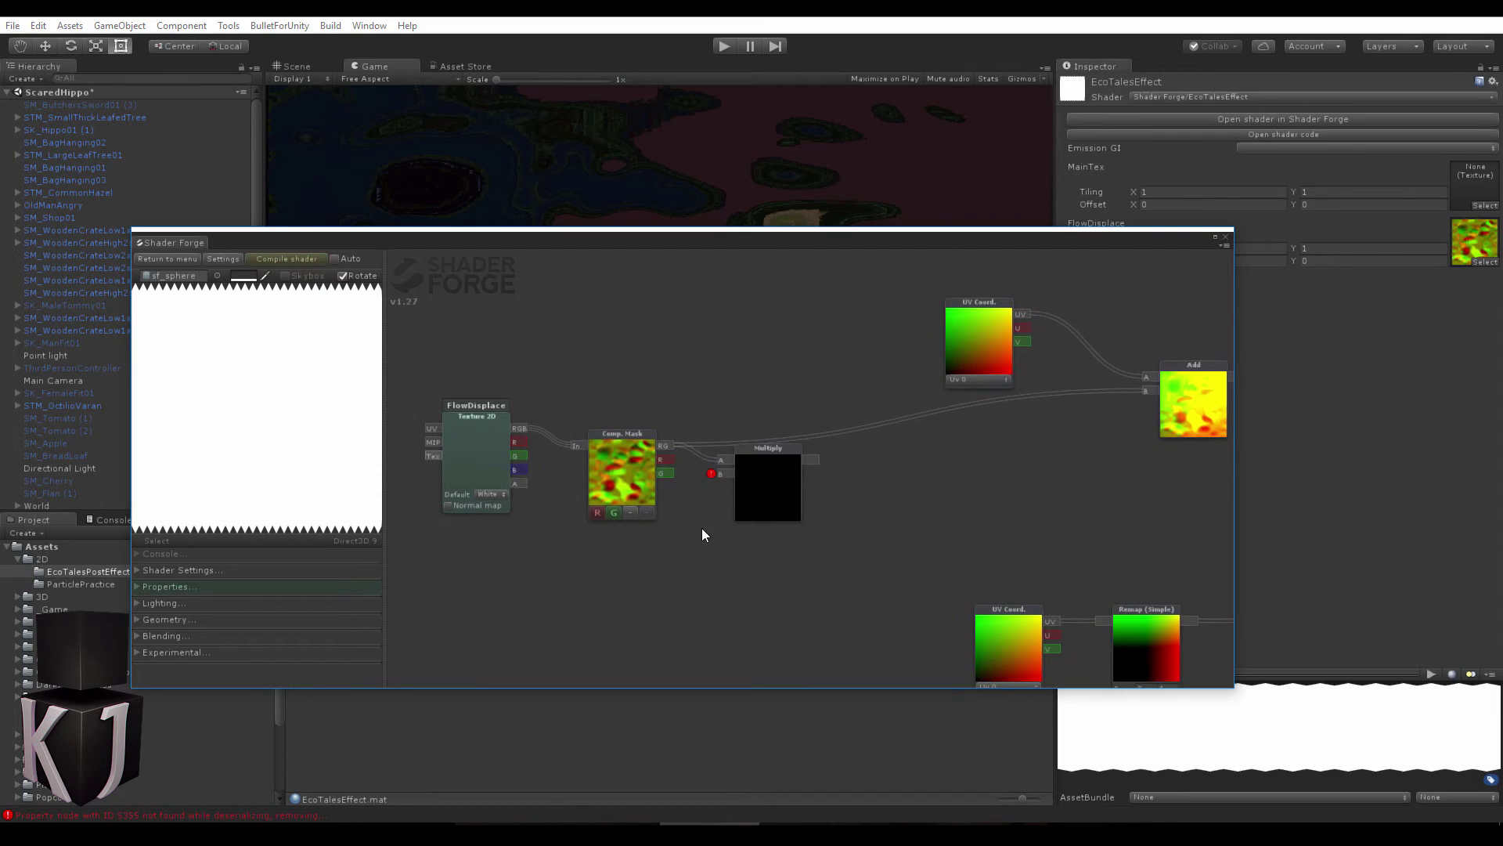
drag(692, 580, 722, 565)
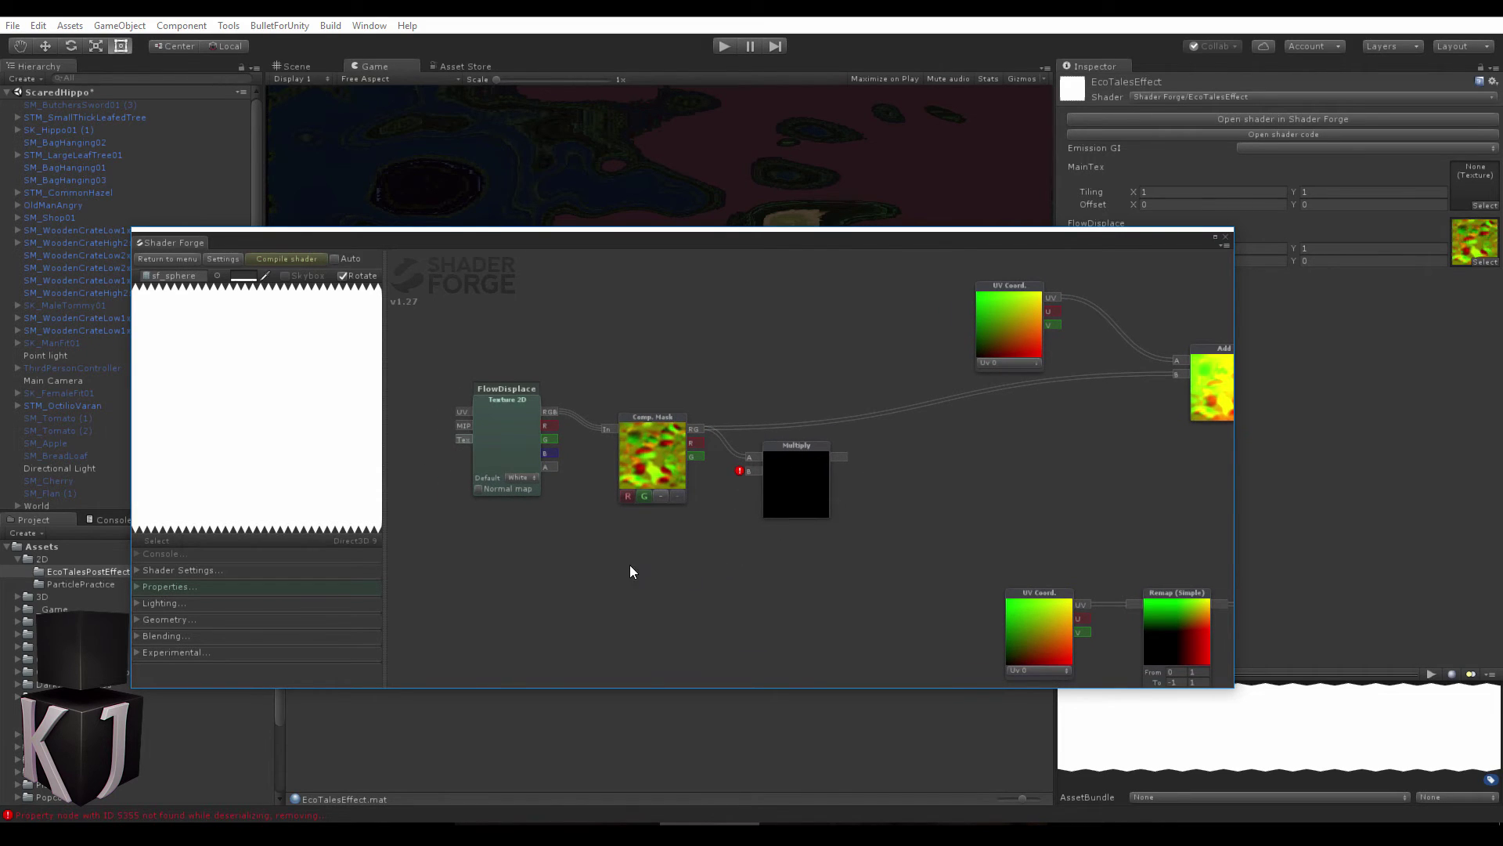
Add a Value node set to 2 and wire it into Multiply's B input.
click(655, 592)
text(2)
drag(697, 596, 748, 472)
drag(859, 521, 771, 565)
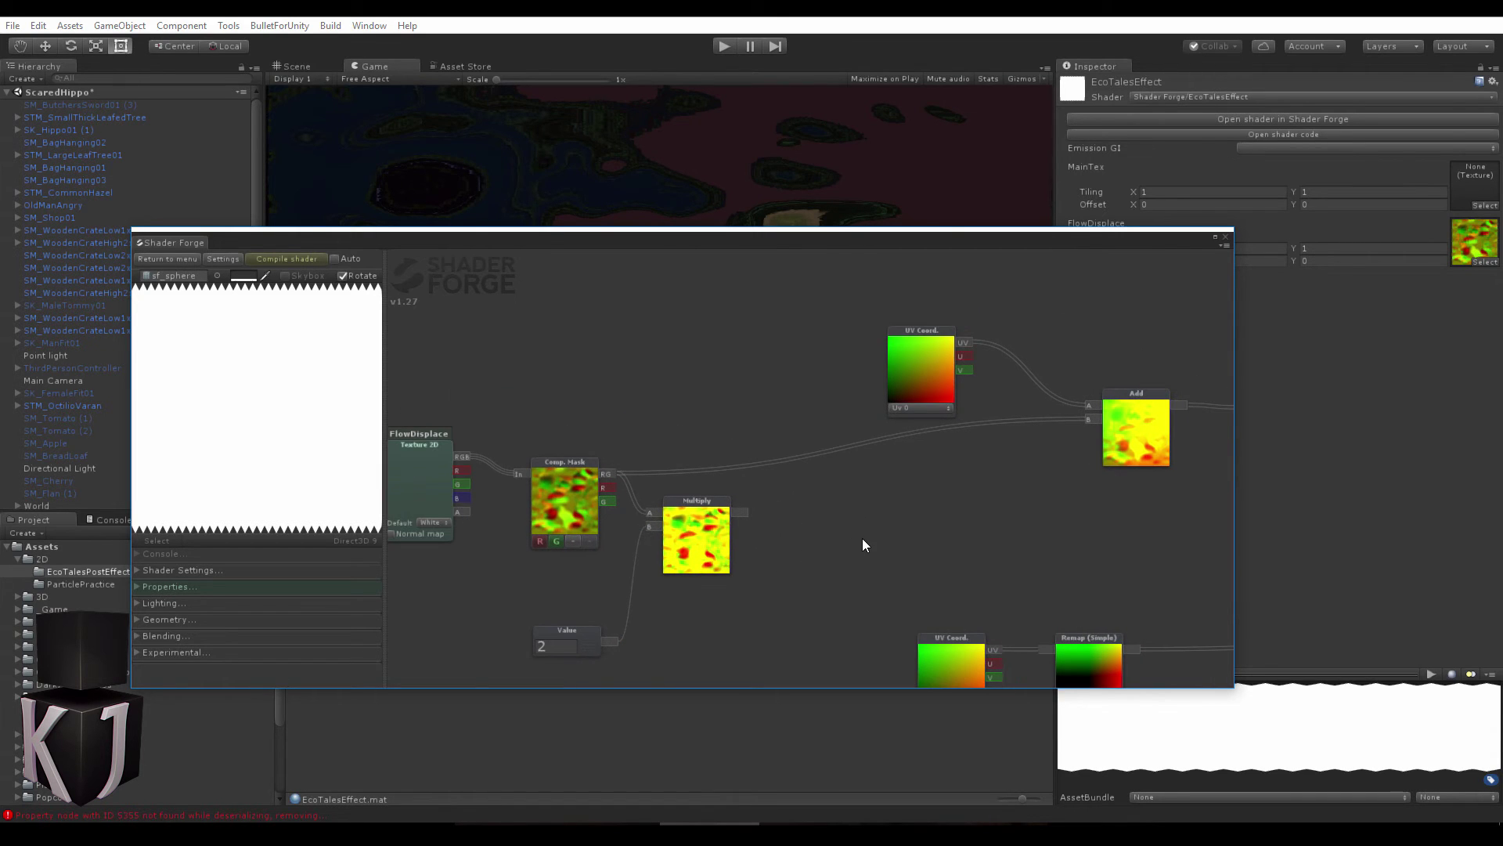
Add a Subtract node with Multiply's output in A and a new Value node set to 1 in B.
click(863, 538)
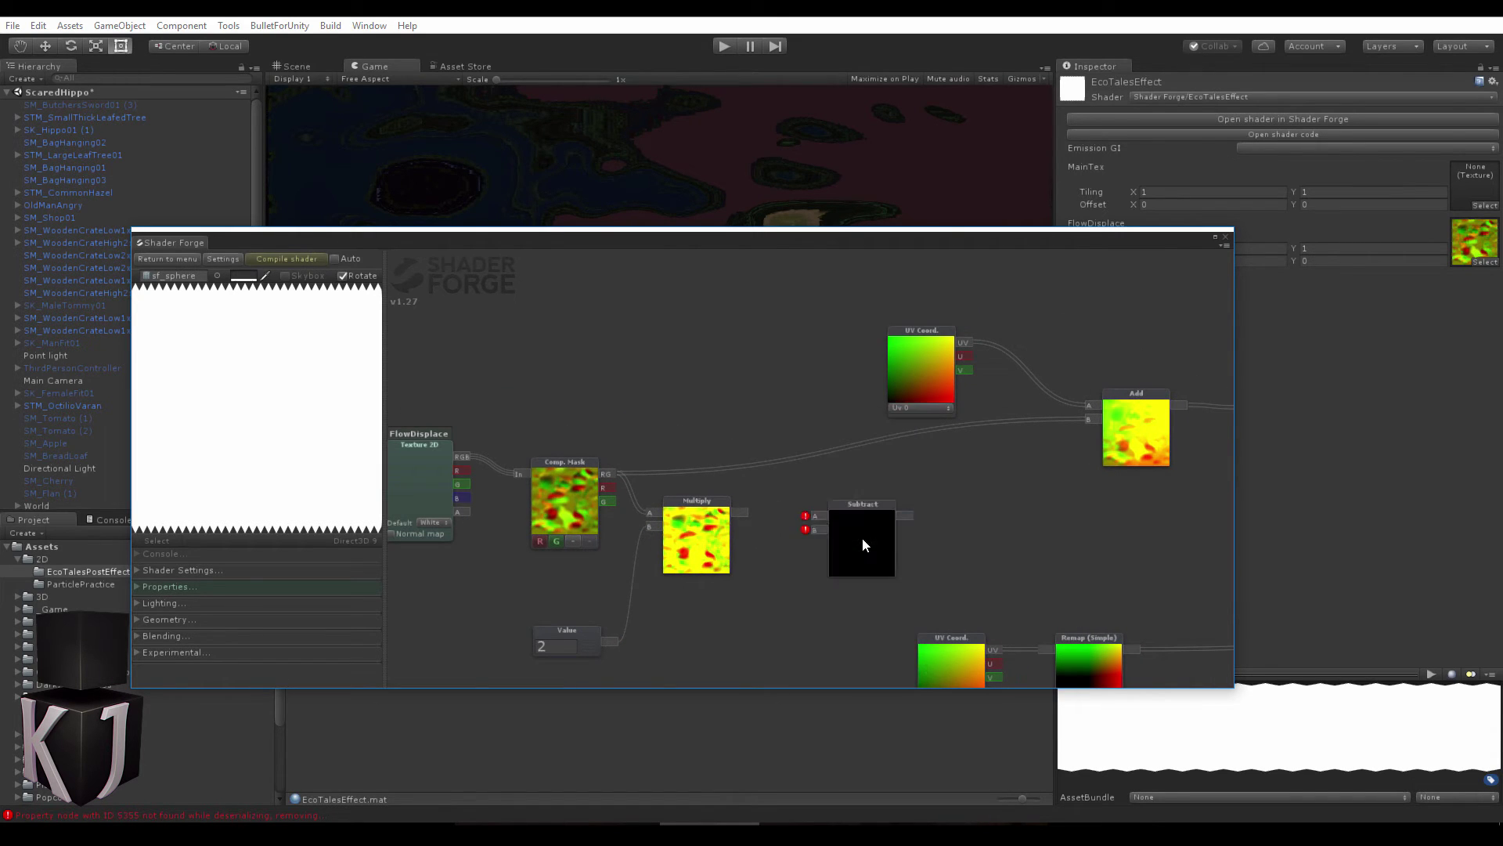
click(748, 611)
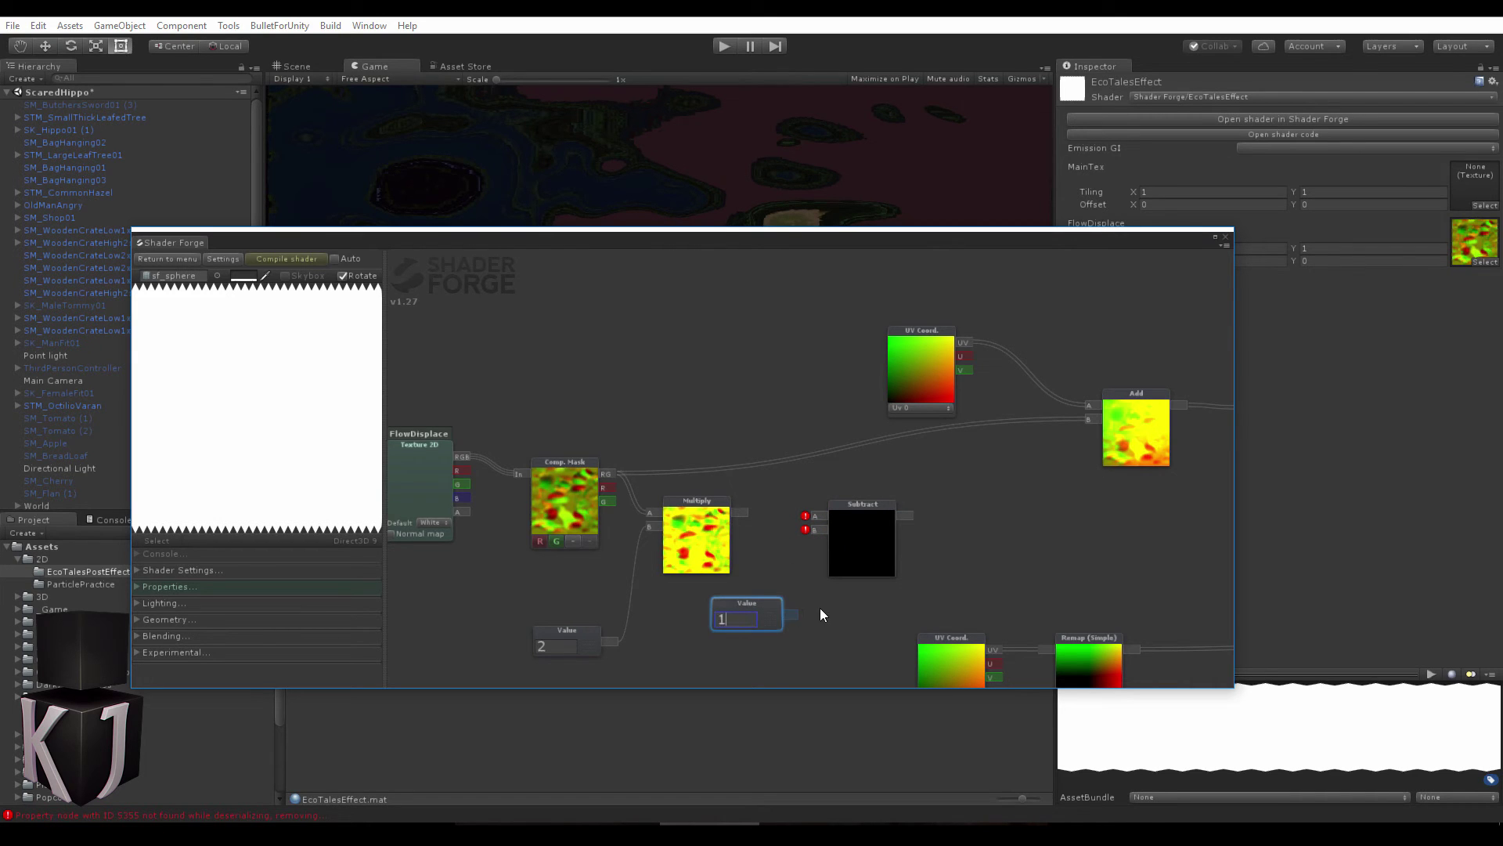
click(796, 612)
drag(812, 537, 821, 516)
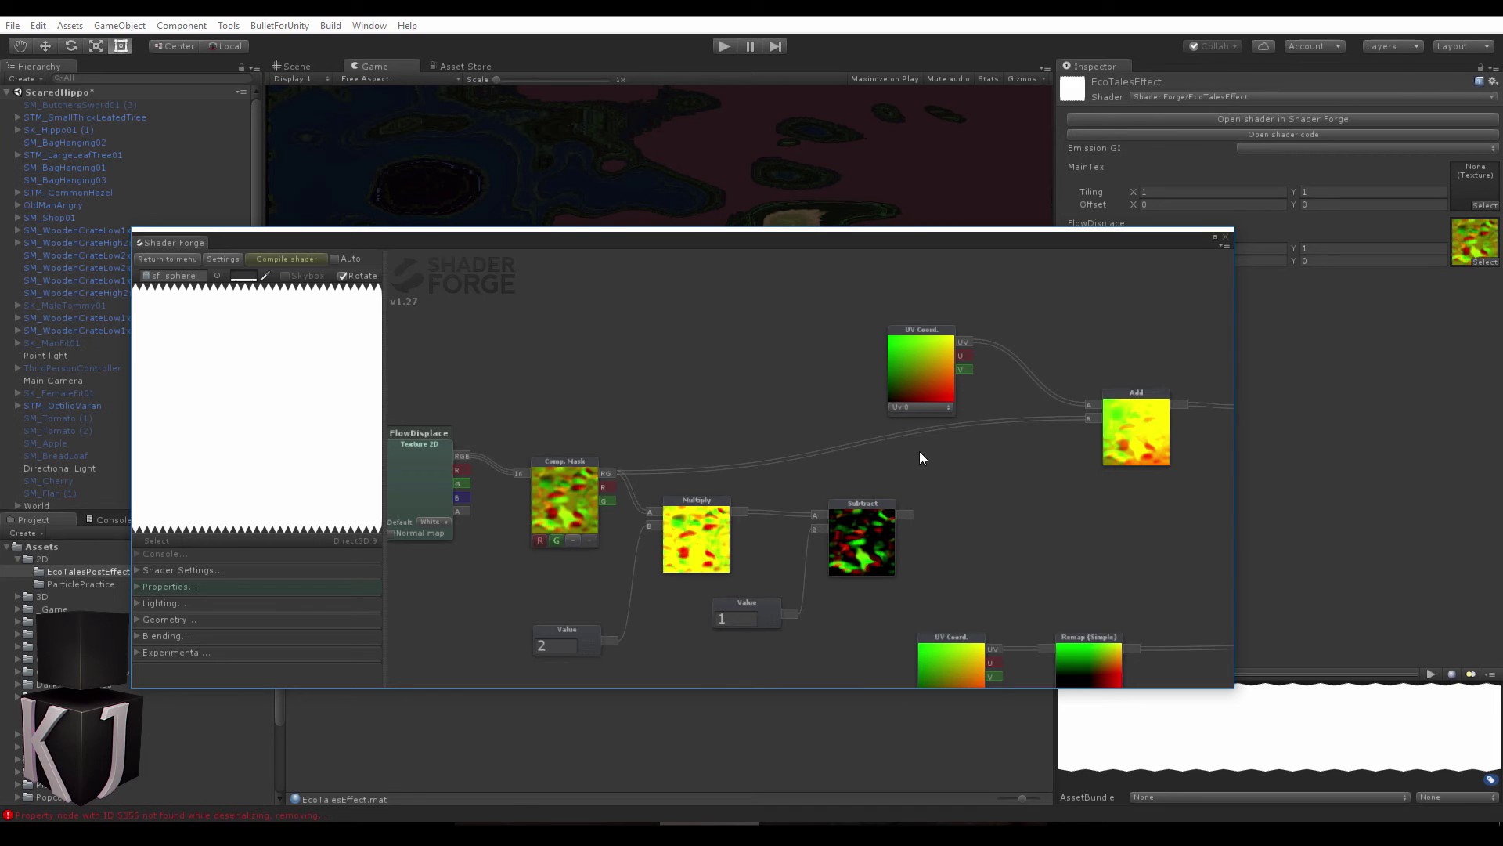
Wire Subtract's output into Add's B input, compile the shader and uncover the game view.
drag(920, 452, 879, 406)
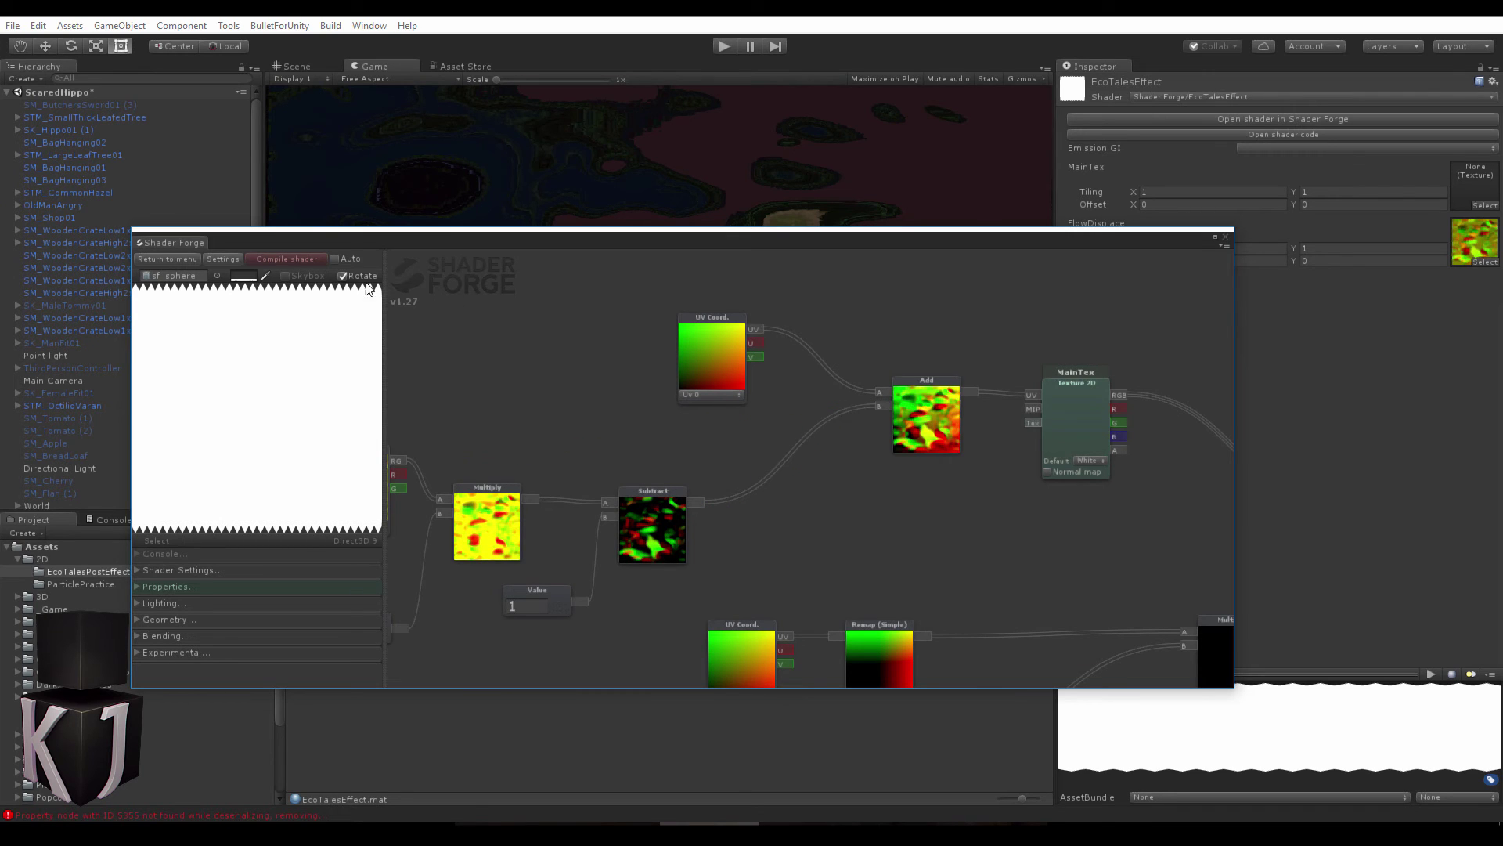
click(286, 259)
drag(577, 235, 550, 558)
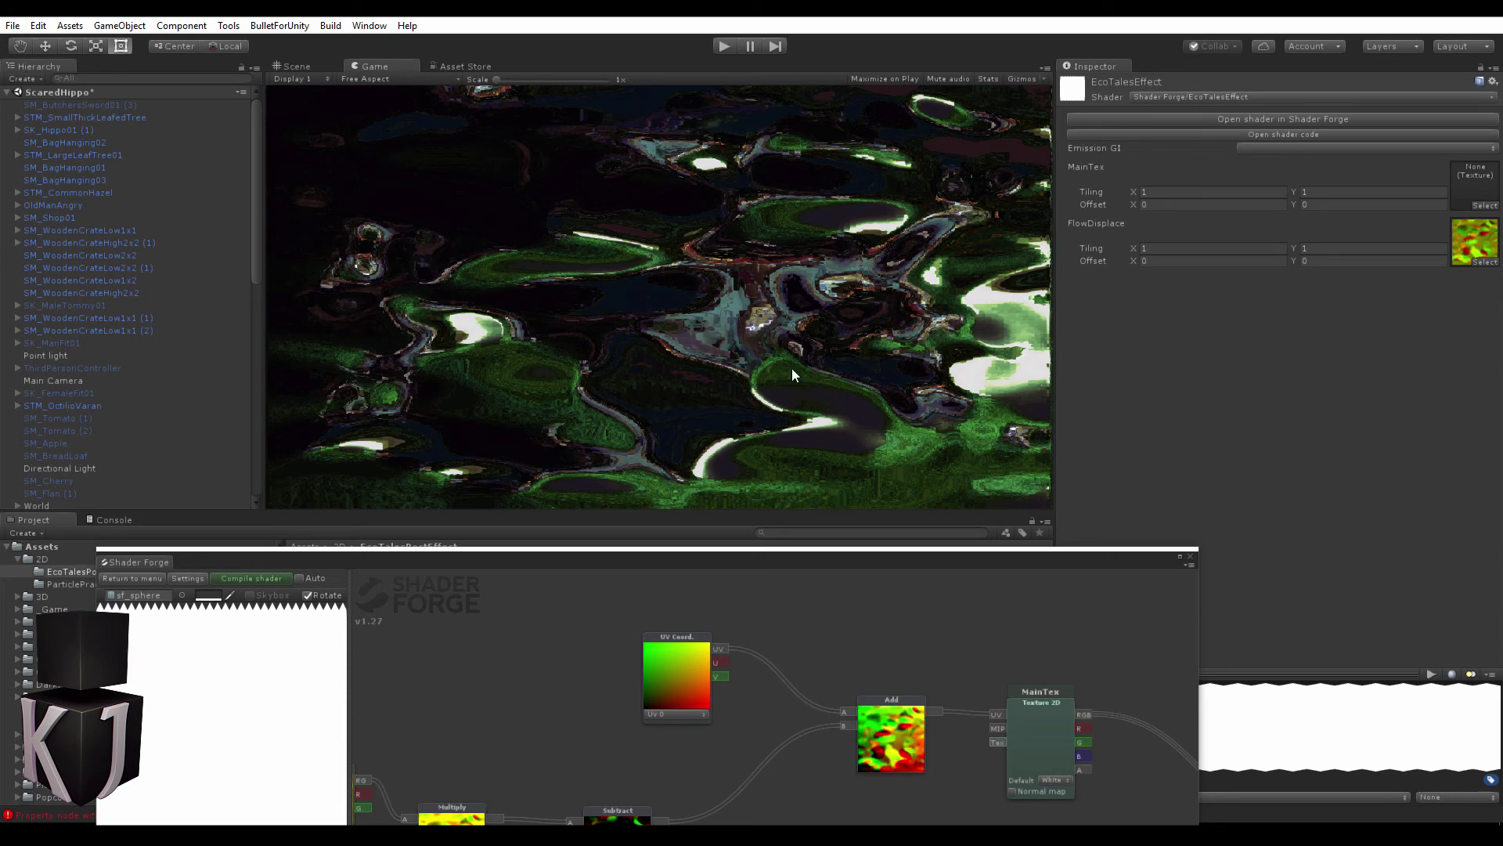
Add a second Multiply node after Subtract and wire Subtract's output into its A input.
drag(698, 560, 671, 259)
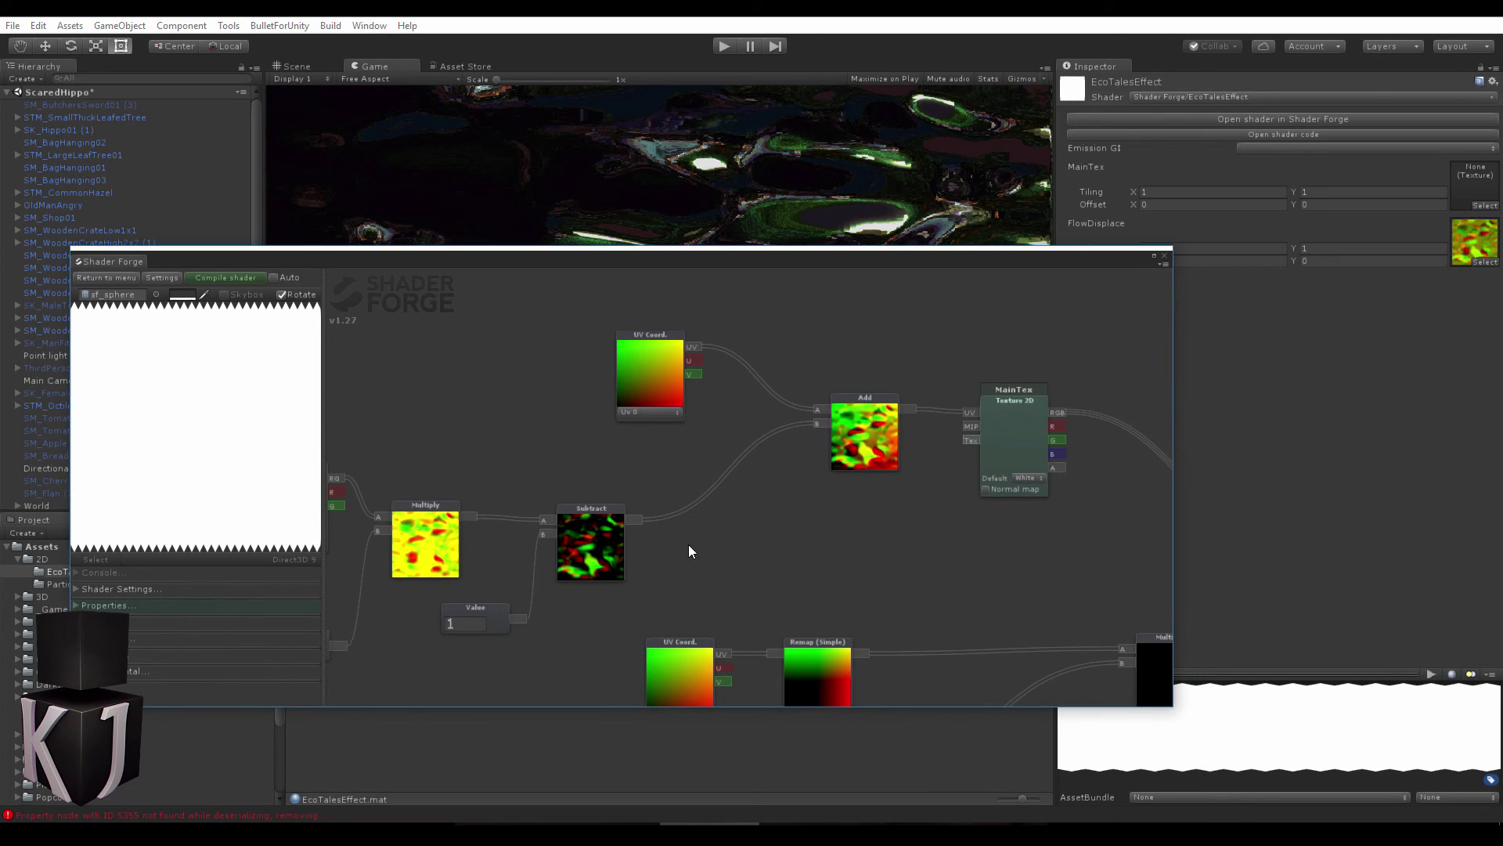
key(m)
click(707, 533)
drag(635, 520, 661, 512)
drag(606, 534, 591, 515)
drag(693, 537, 721, 527)
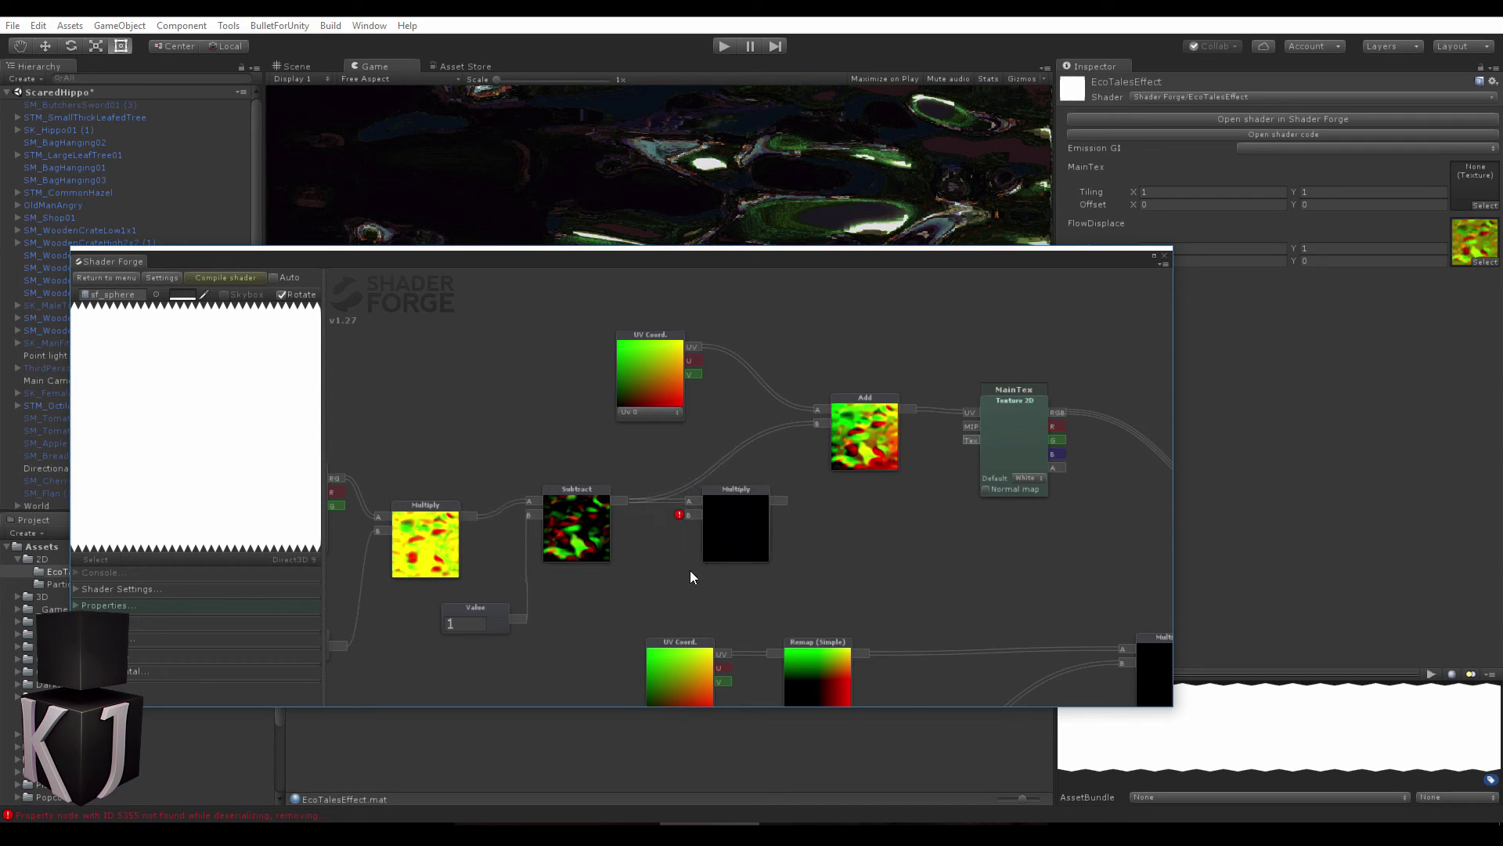
Add a Value property node and place it below the Subtract and second Multiply nodes.
middle_drag(690, 571, 725, 532)
key(v)
scroll(674, 476, down, 1)
scroll(671, 469, up, 2)
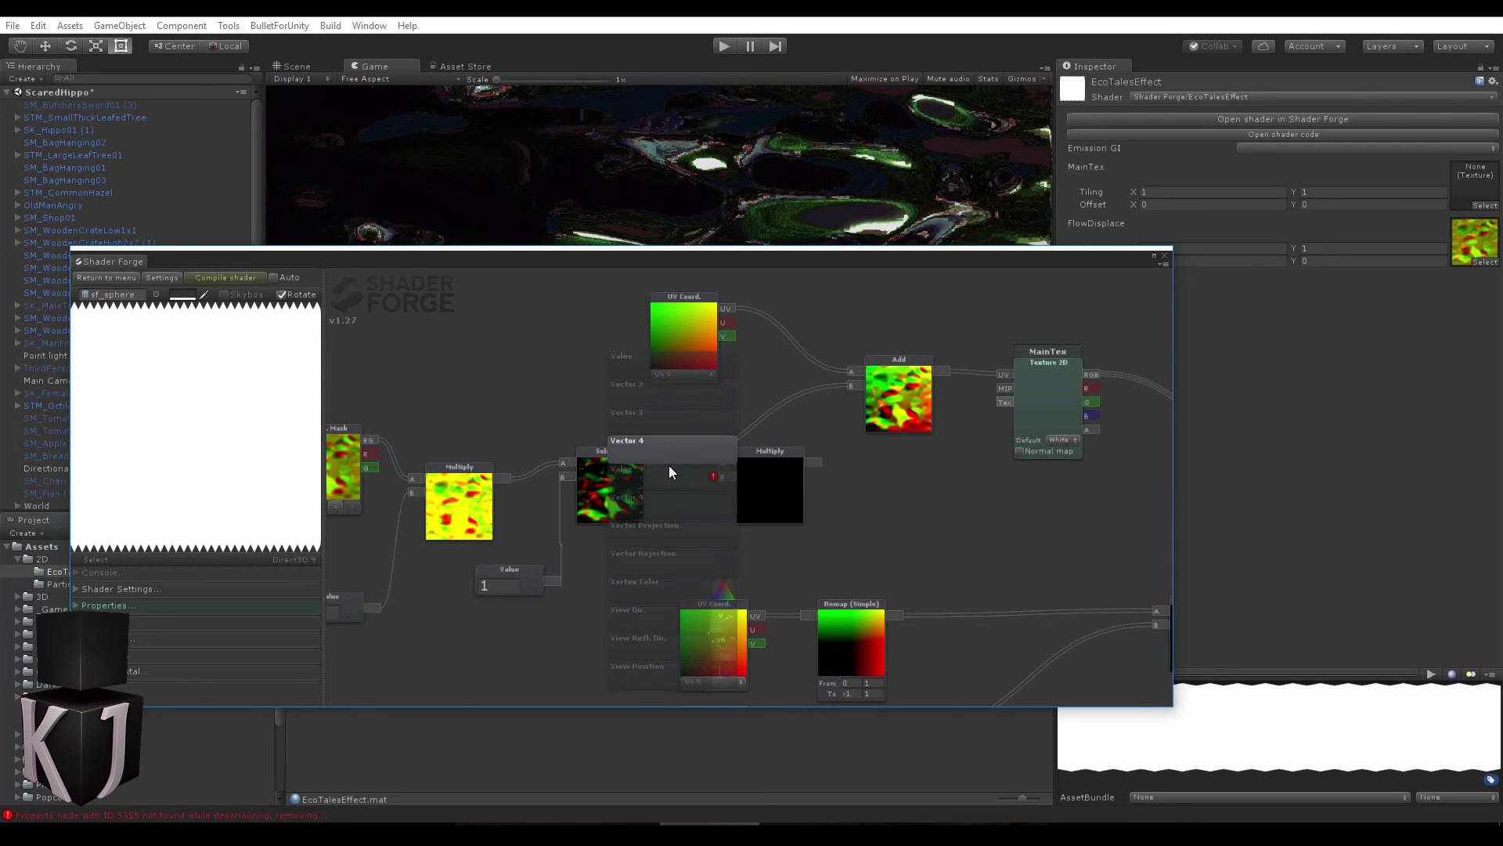
click(669, 470)
drag(694, 502, 679, 573)
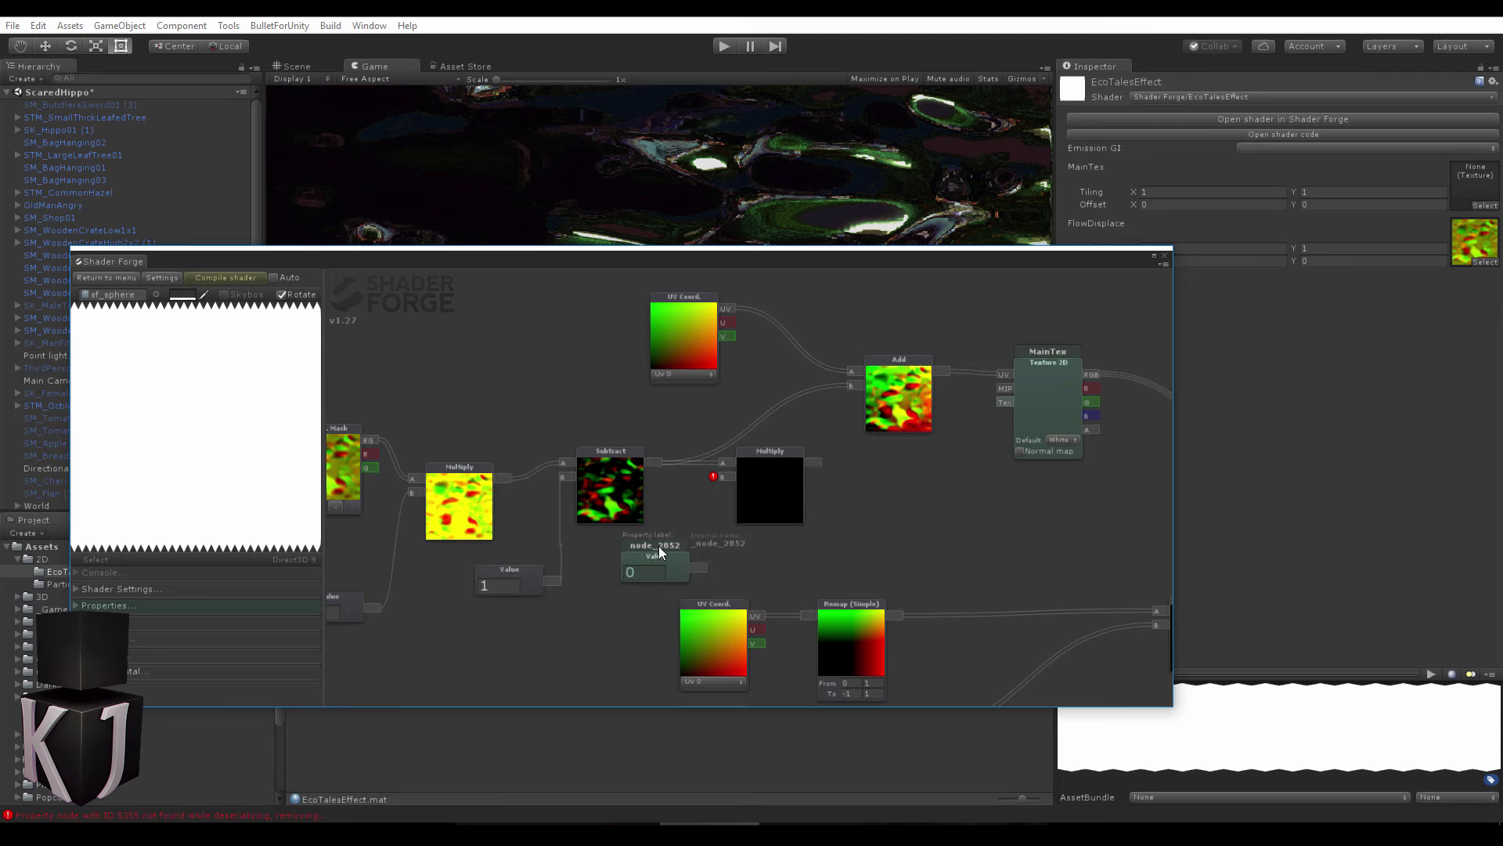
Rename the Value property Scalar, wire it into the second Multiply's B input and set it to 0.25.
double_click(658, 547)
key(ctrl+a)
text(S)
drag(698, 567, 722, 477)
click(650, 581)
text(.25)
Wire the second Multiply's output into Add's B input and compile the shader.
click(219, 276)
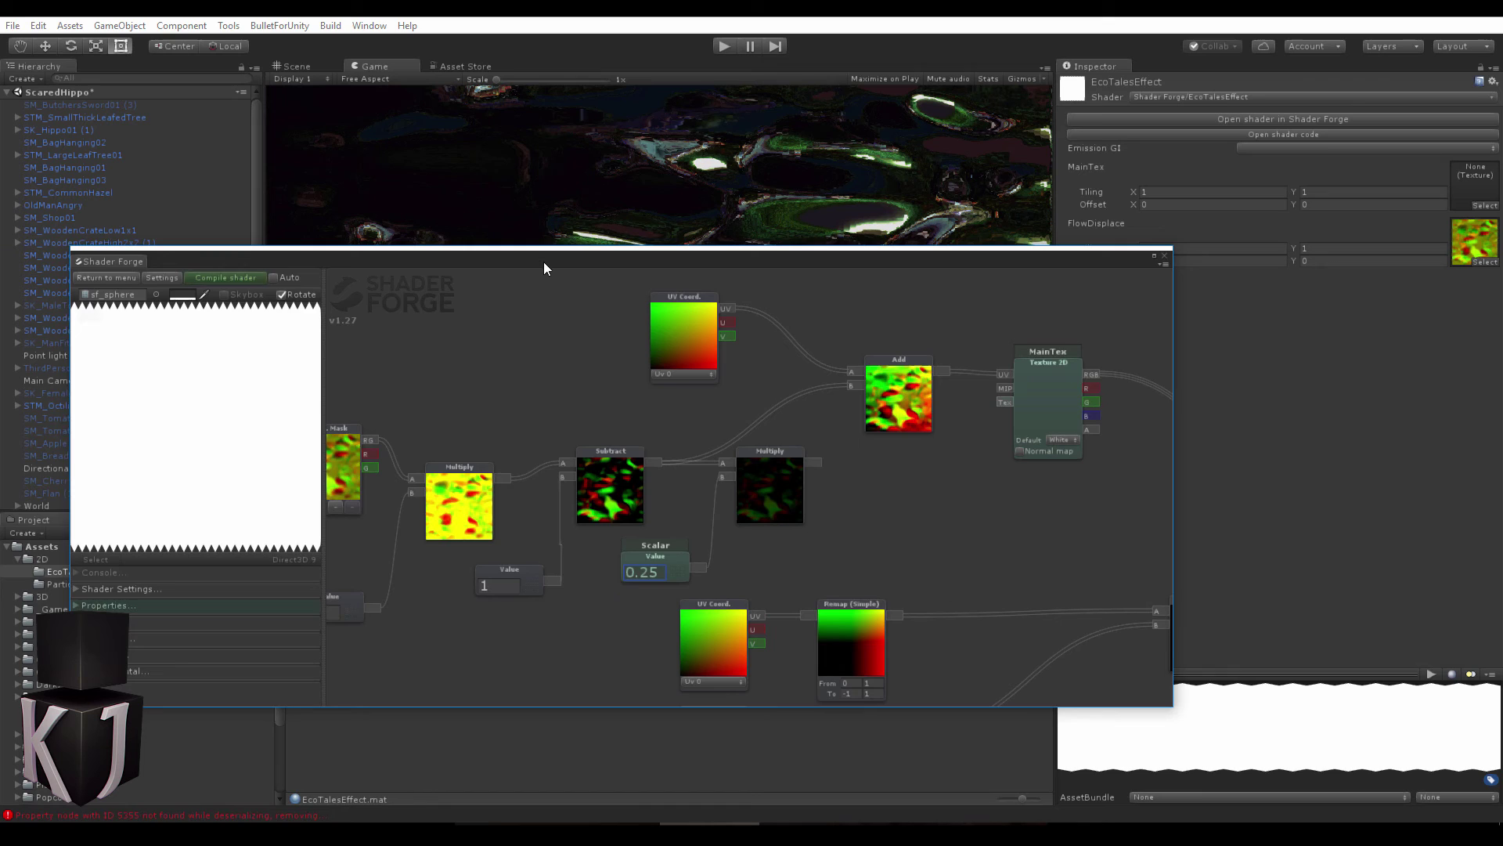
drag(543, 262, 512, 445)
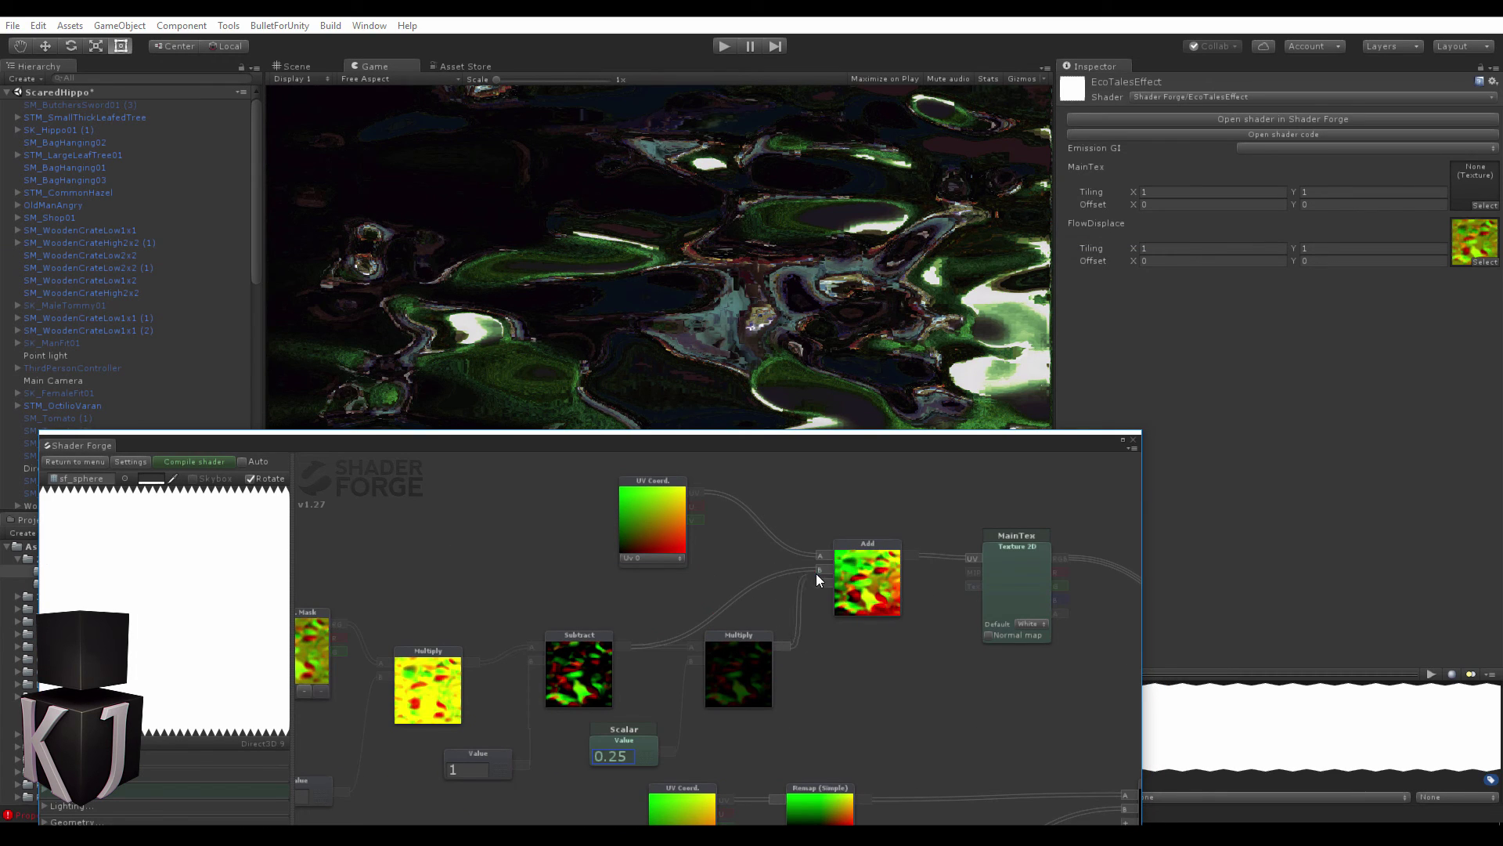
drag(816, 580, 819, 570)
click(194, 462)
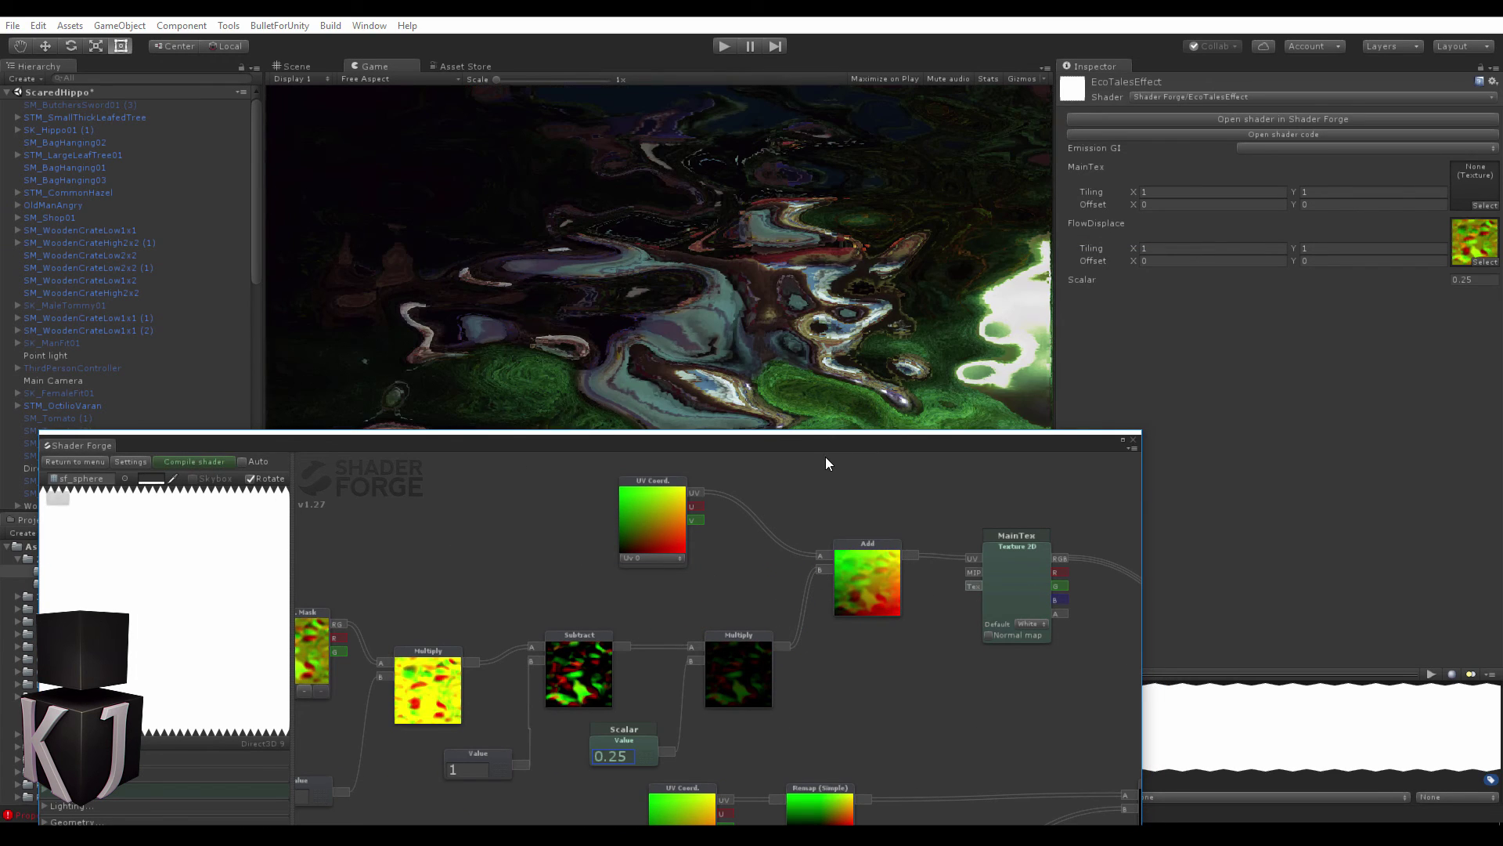
Uncover the game view and set the EcoTalesEffect material's Scalar to -0.01.
drag(806, 462, 717, 668)
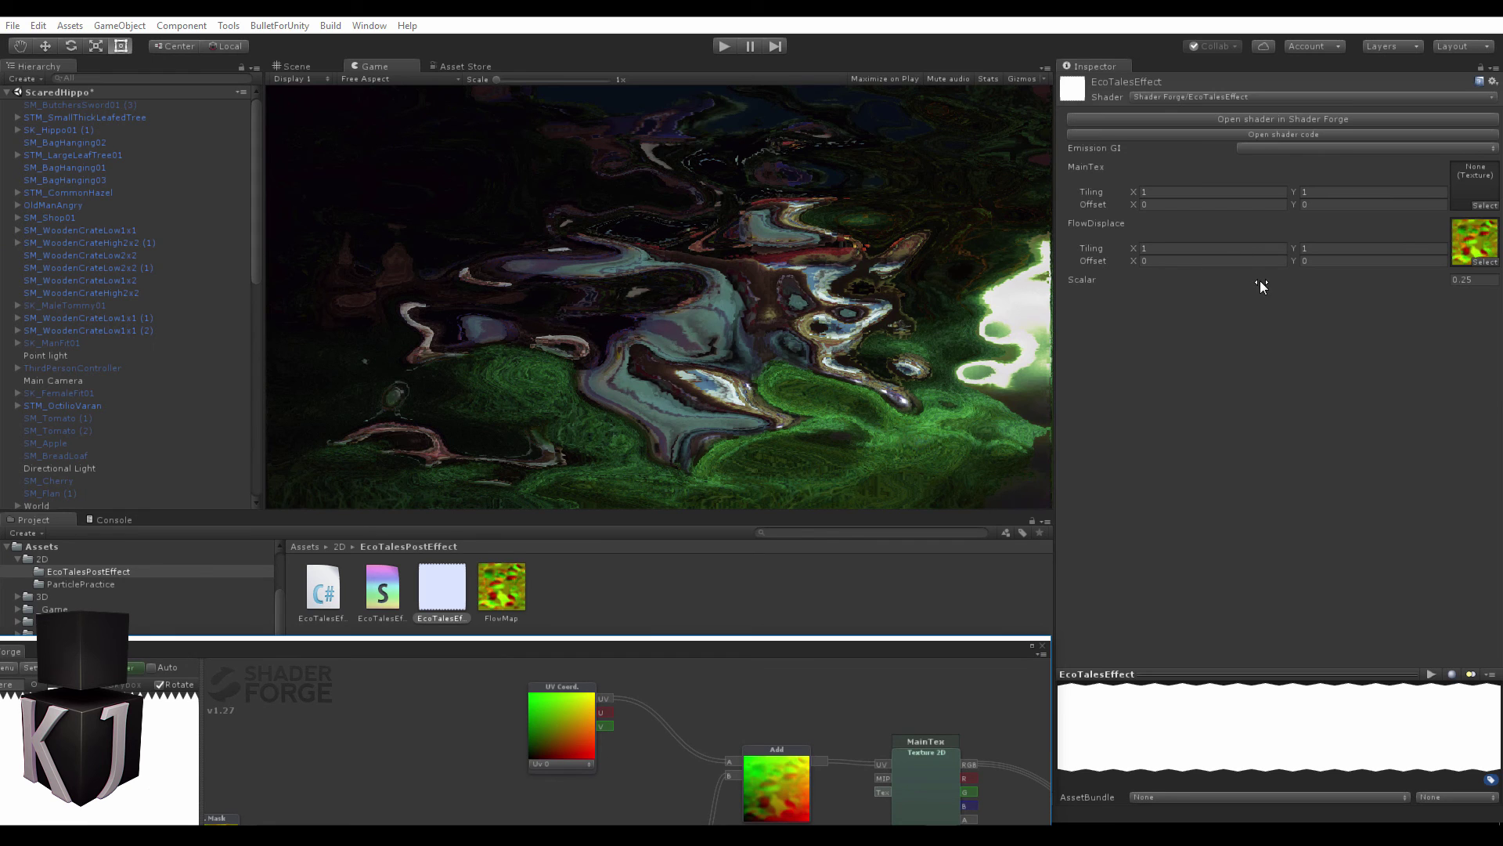
mouse_move(1261, 282)
mouse_down()
mouse_move(1244, 282)
mouse_move(1253, 293)
mouse_up()
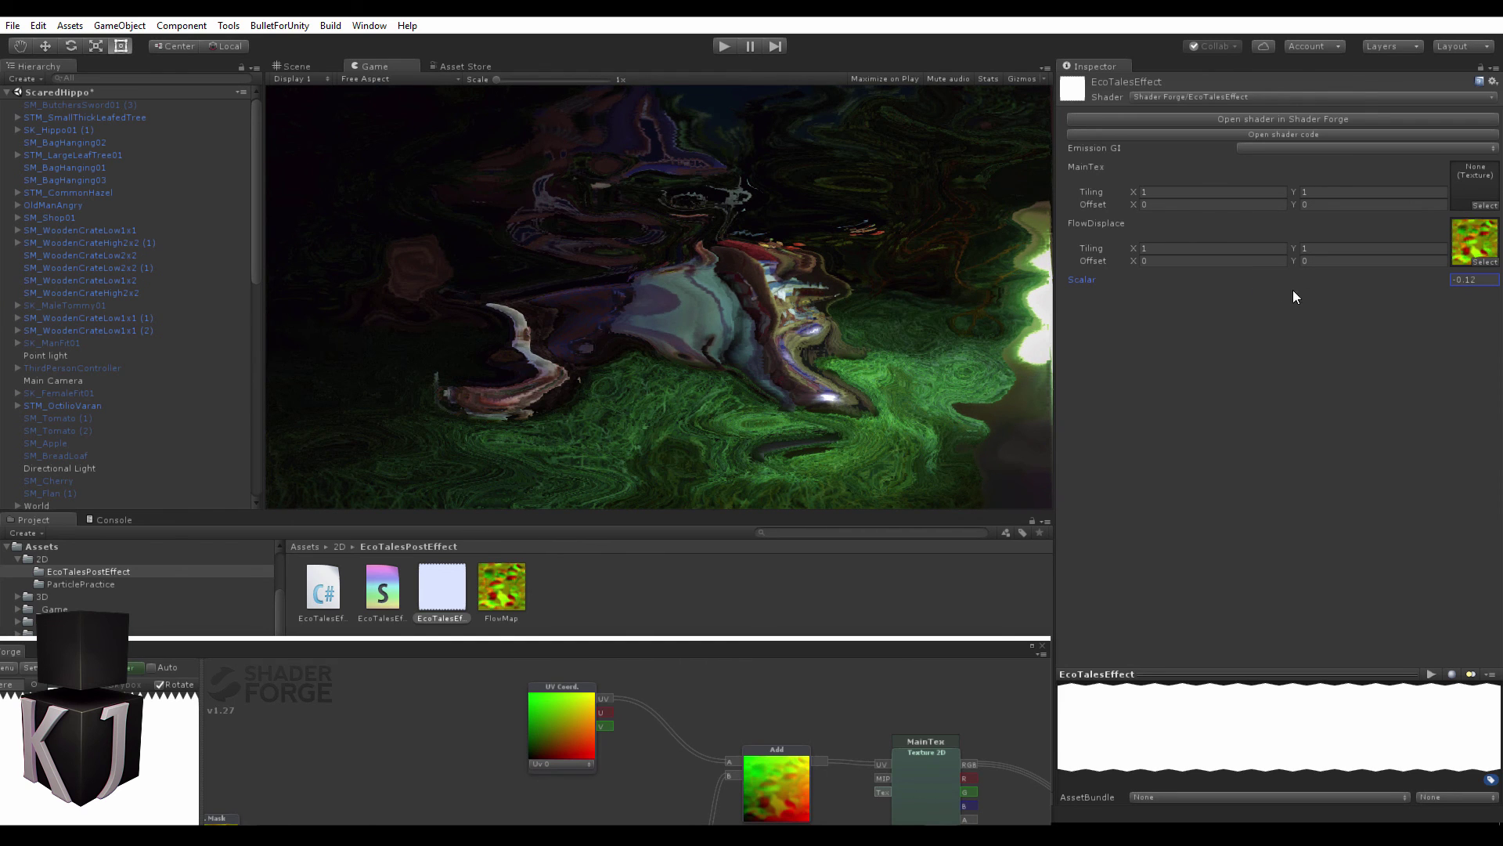
drag(1462, 279, 1496, 286)
text(.01)
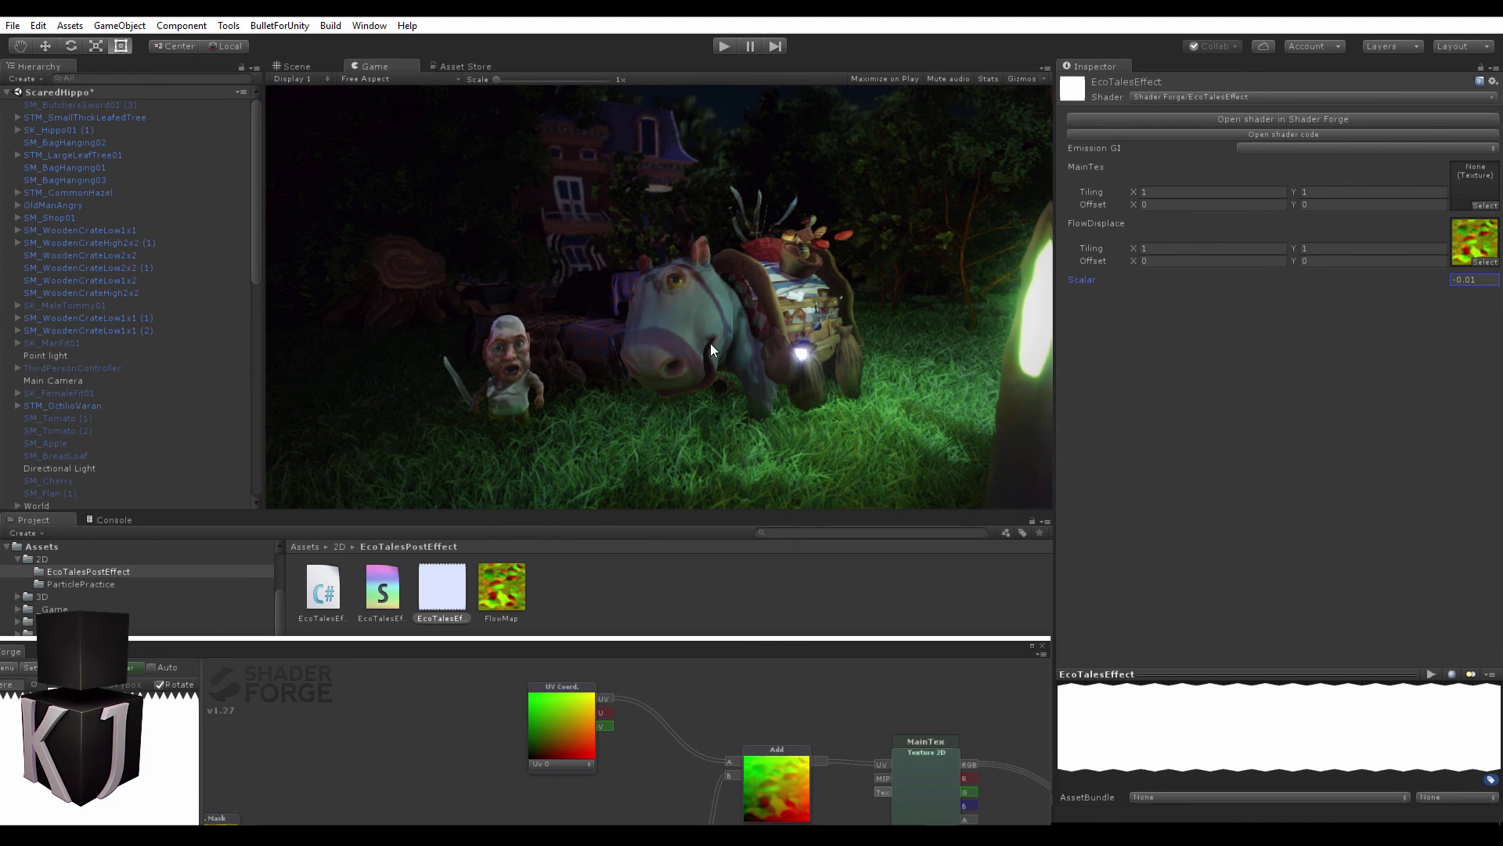
Shift the Value 1 node slightly farther from Subtract and arrange the Shader Forge window so the rendered characters stay uncovered.
drag(653, 650, 734, 432)
drag(499, 749, 459, 754)
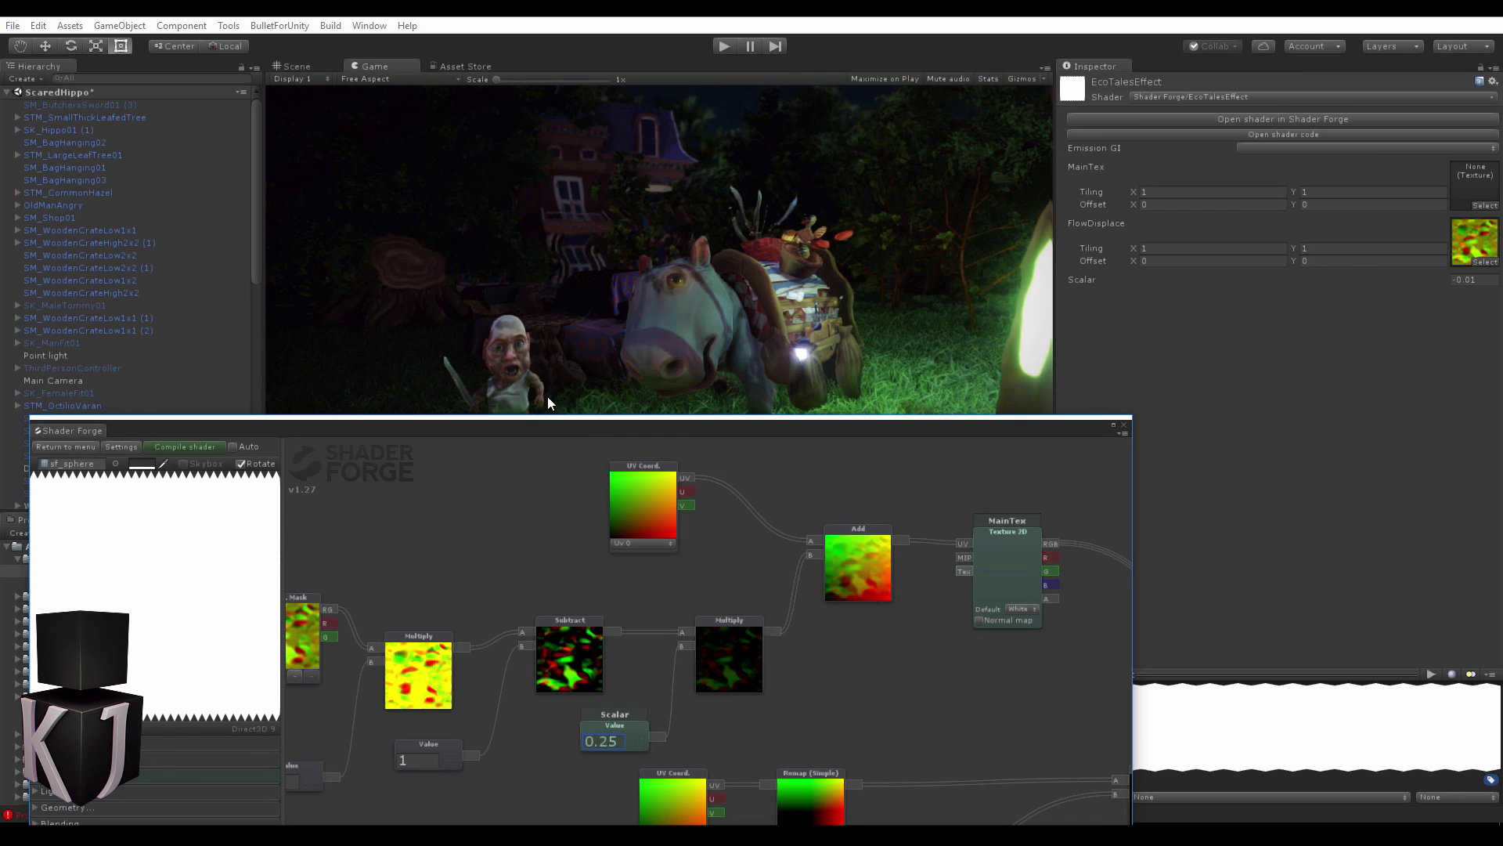
drag(550, 419, 592, 512)
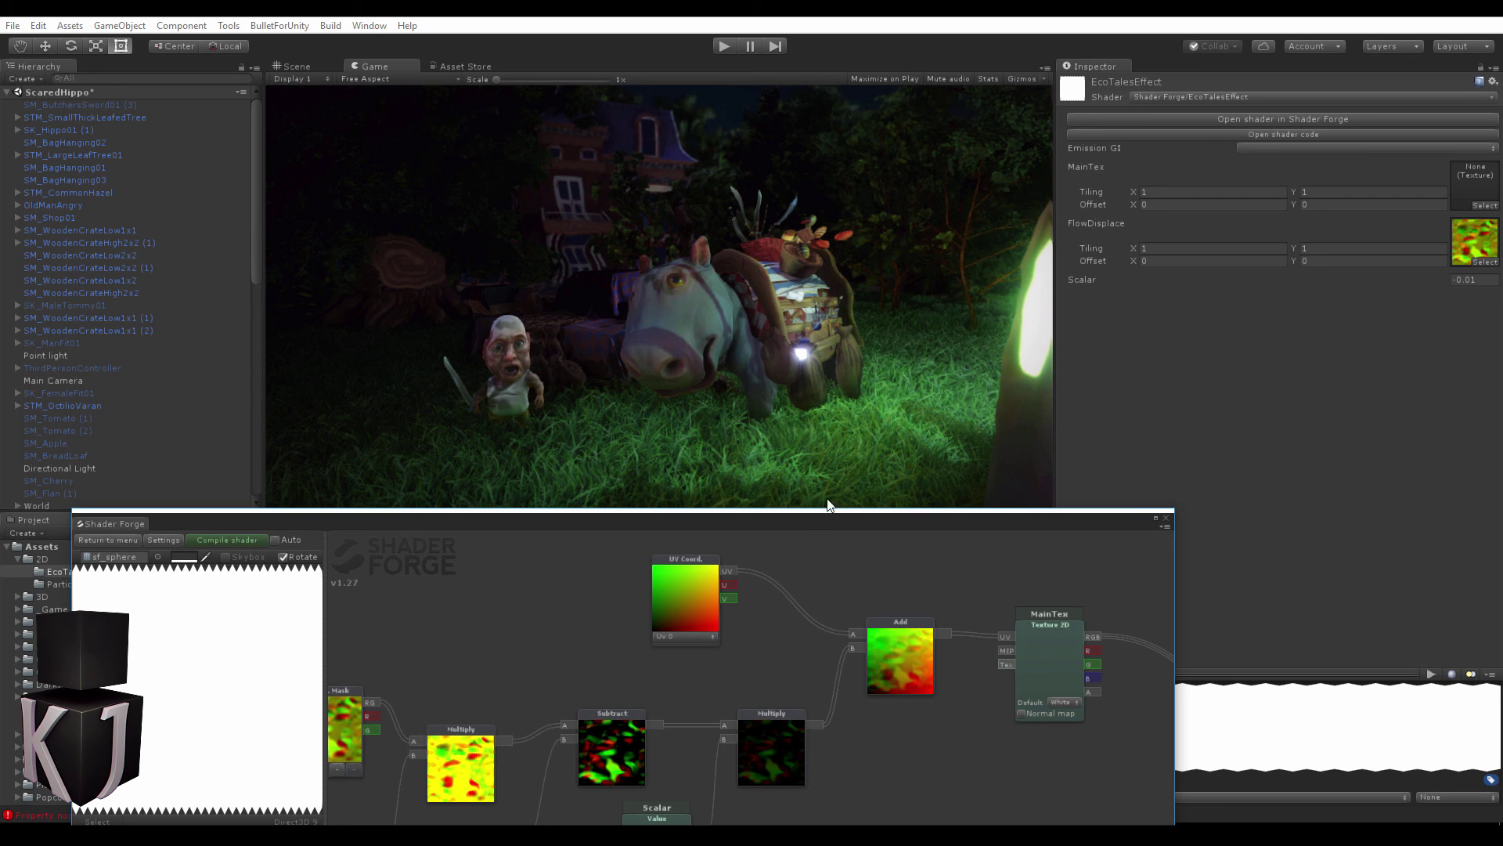
drag(744, 521, 737, 464)
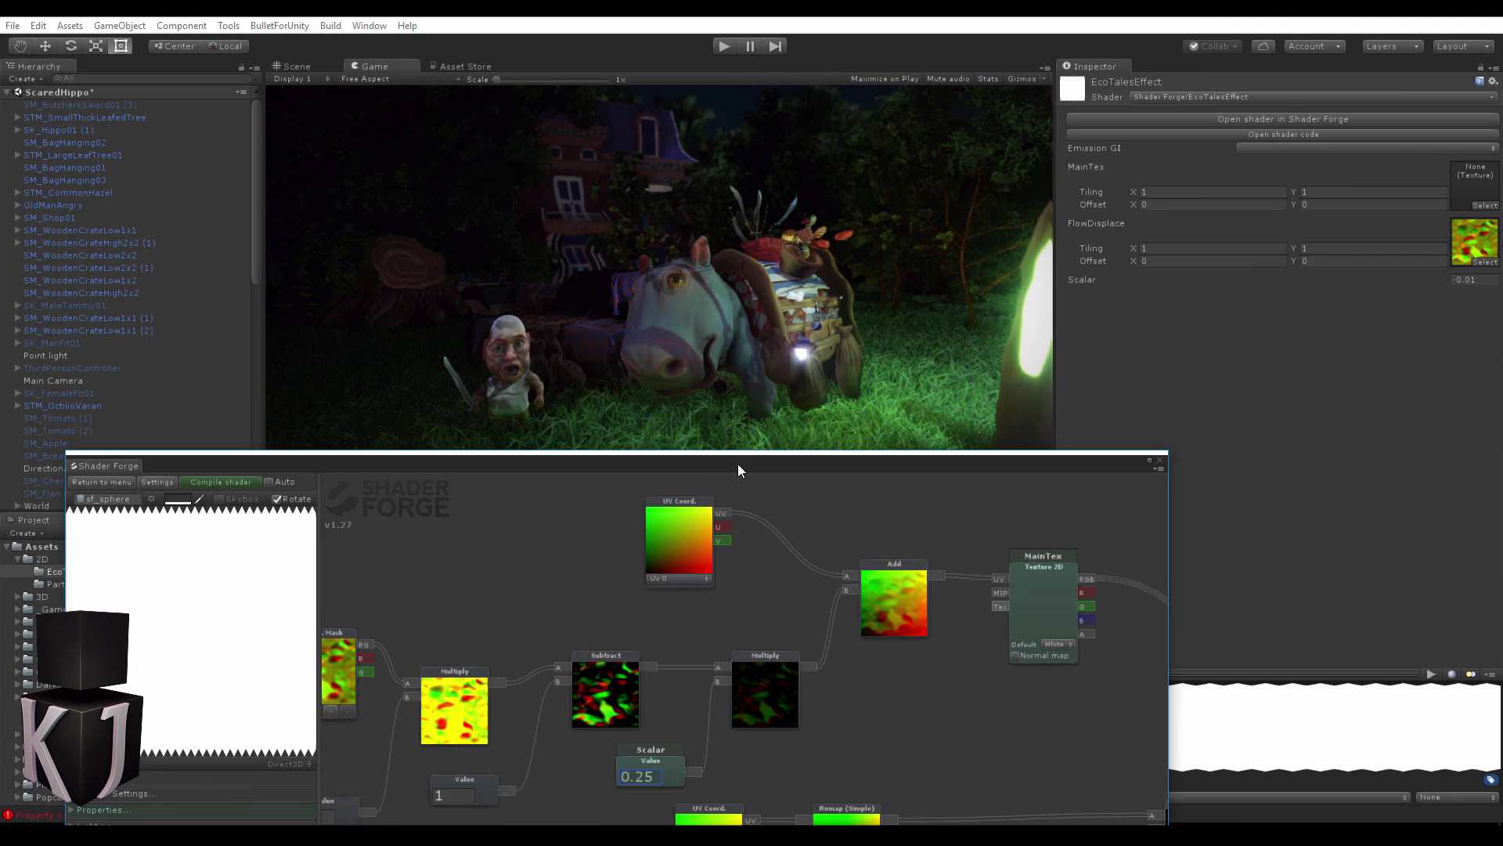